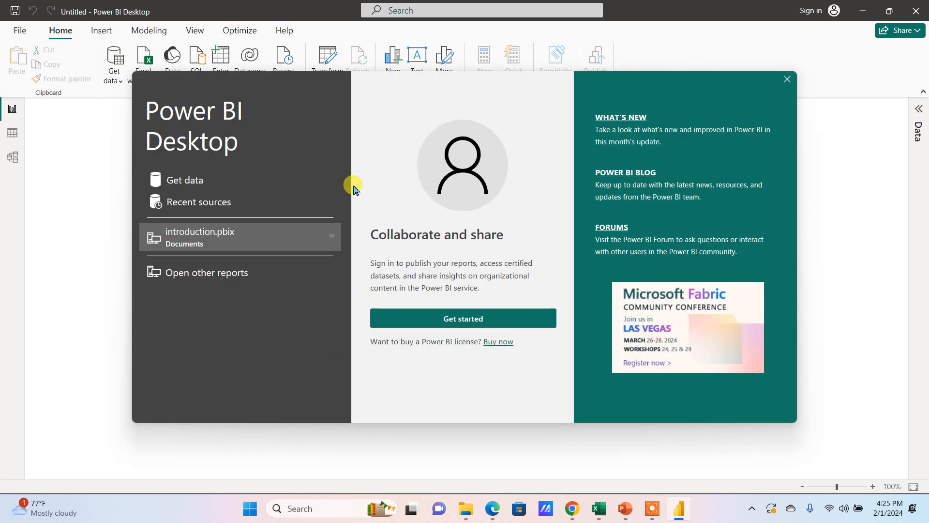
# - Dismiss the start screen and sign-in prompt, then open the financials table of the Financial Sample workbook from Downloads for transformation
pyautogui.click(464, 318)
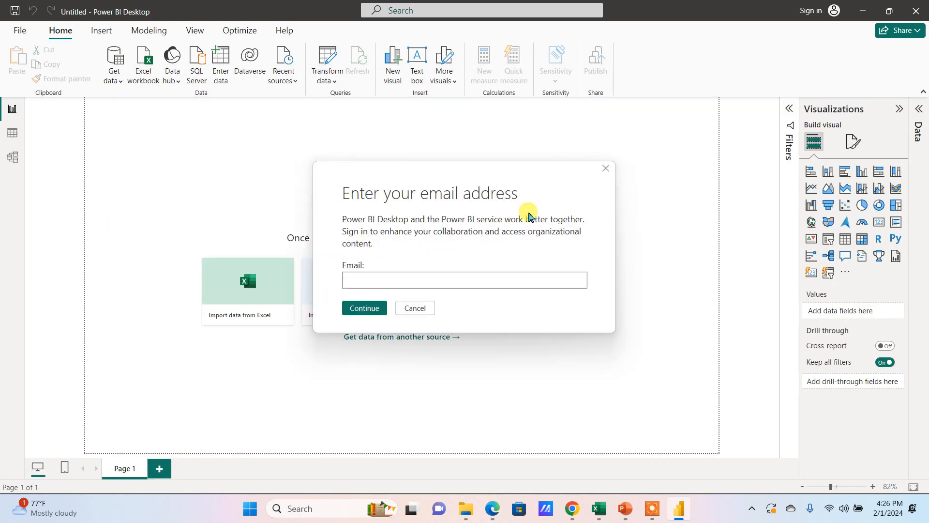
pyautogui.click(606, 168)
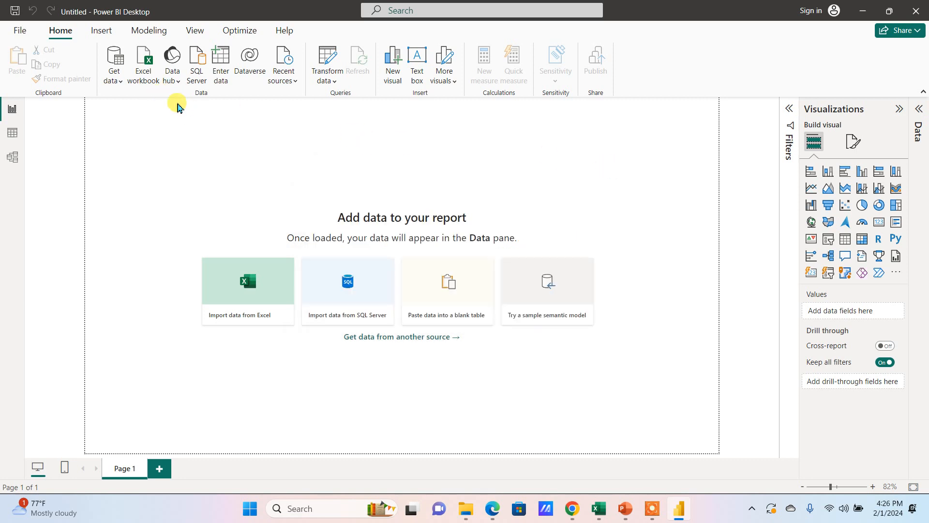
pyautogui.click(118, 79)
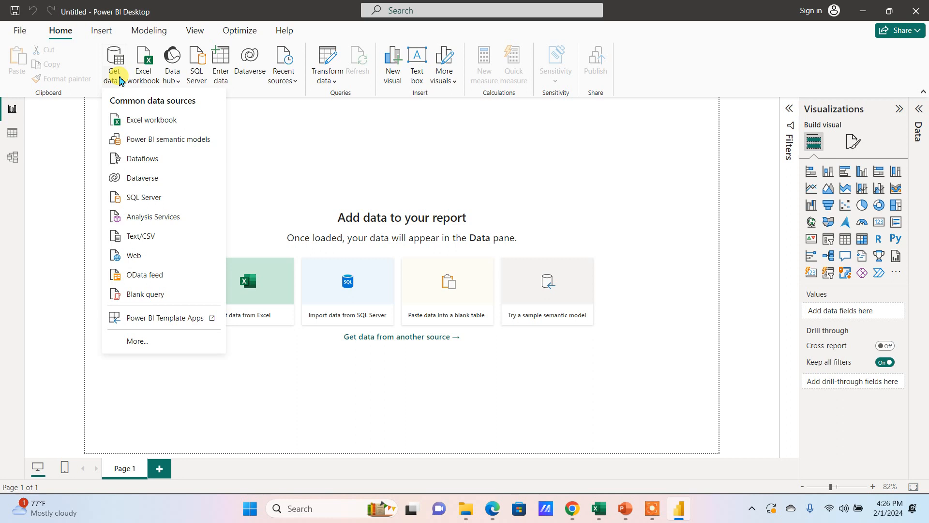
pyautogui.click(145, 68)
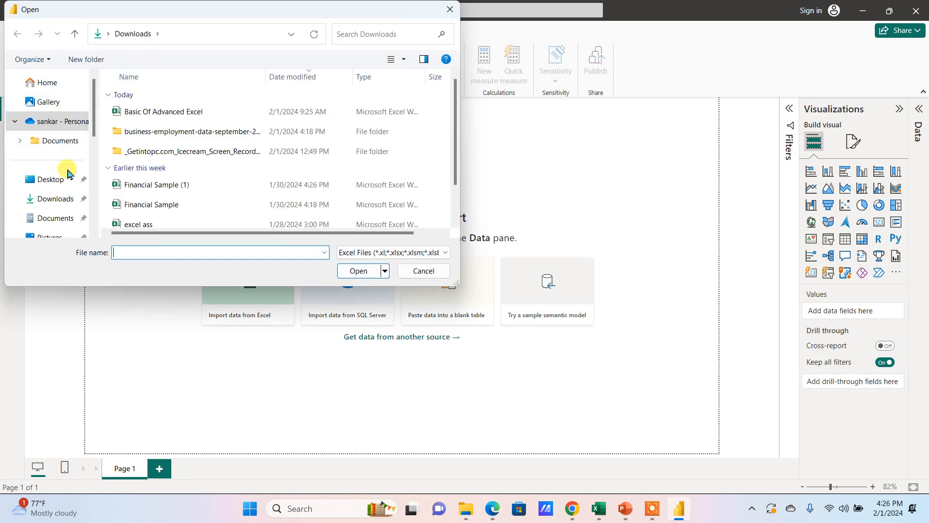
pyautogui.click(62, 202)
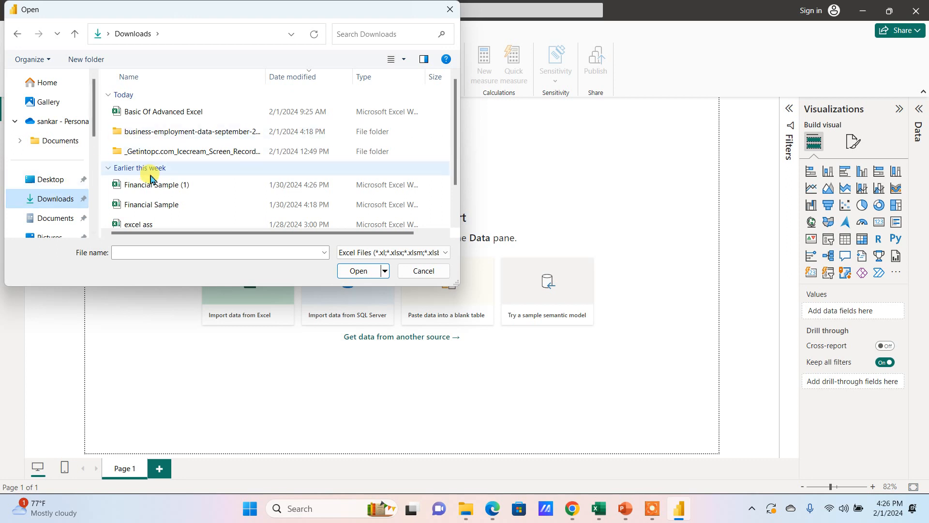
pyautogui.click(171, 209)
pyautogui.click(363, 272)
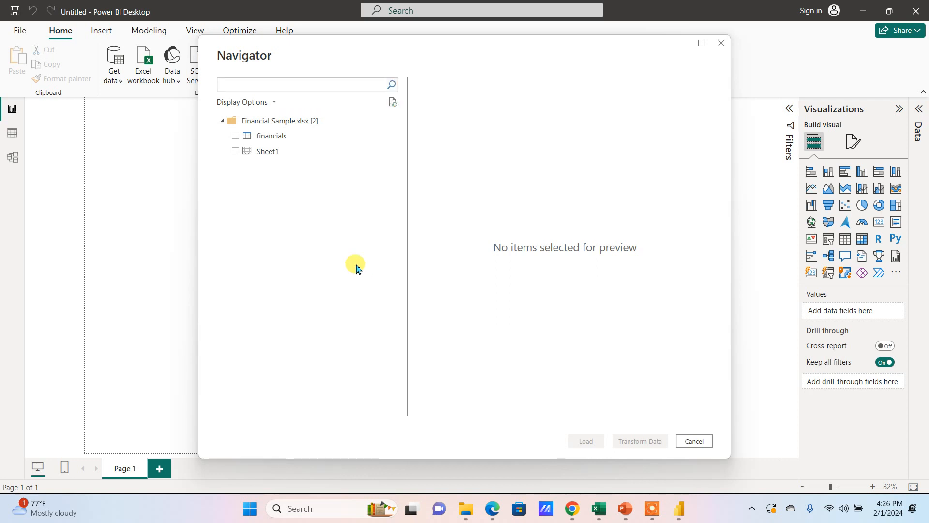
pyautogui.click(236, 136)
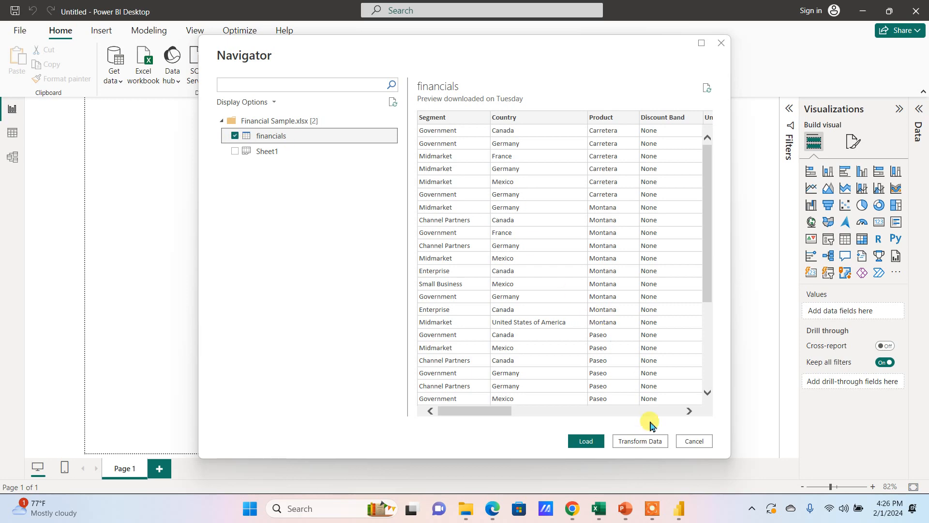
pyautogui.click(640, 441)
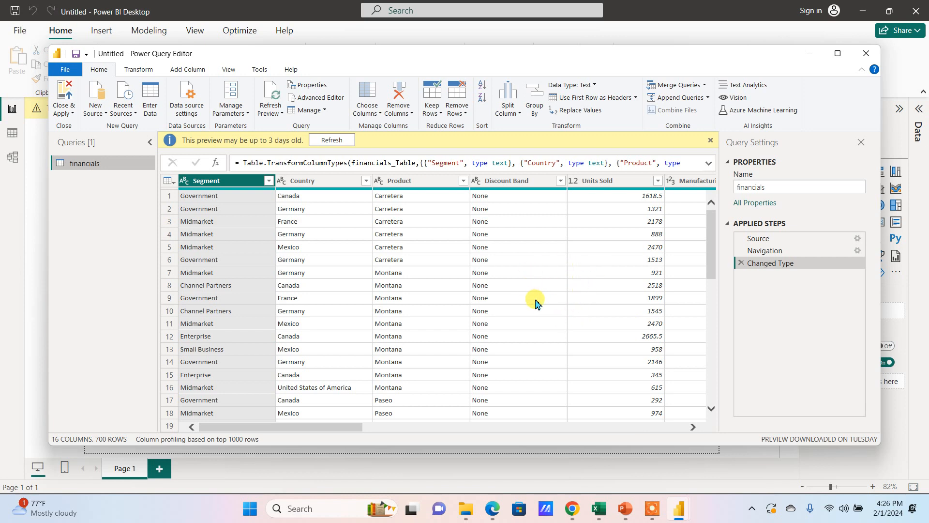
# - Change the Units Sold column's data type to Whole Number, replacing the current conversion, and apply the query to the report
pyautogui.click(604, 185)
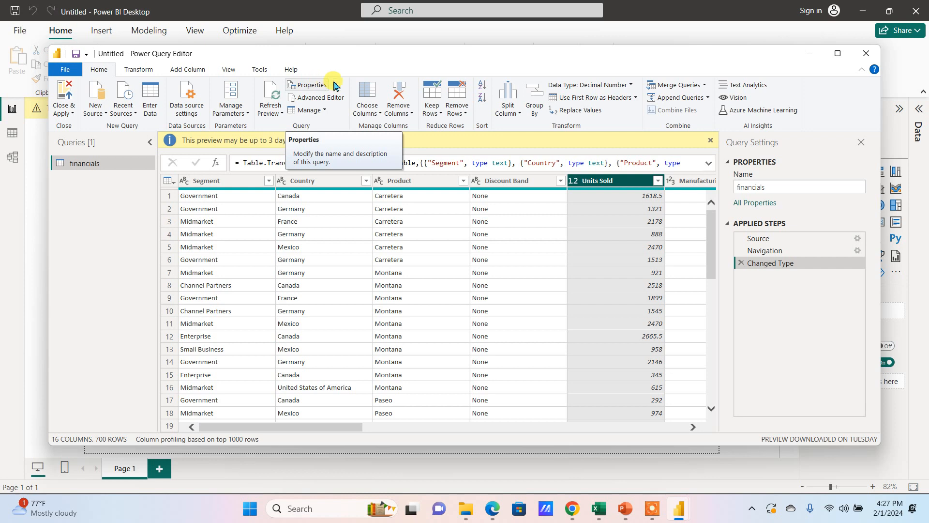
pyautogui.click(632, 86)
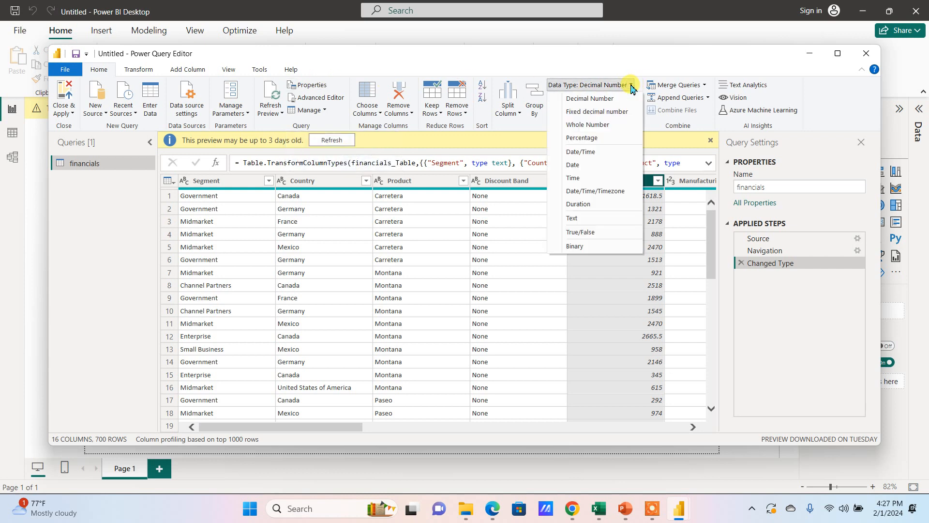
pyautogui.click(596, 125)
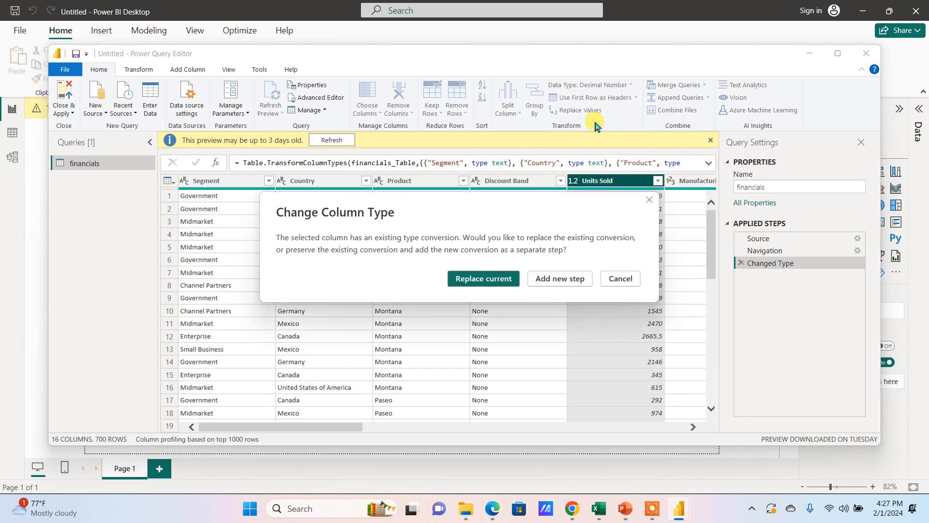
pyautogui.click(504, 281)
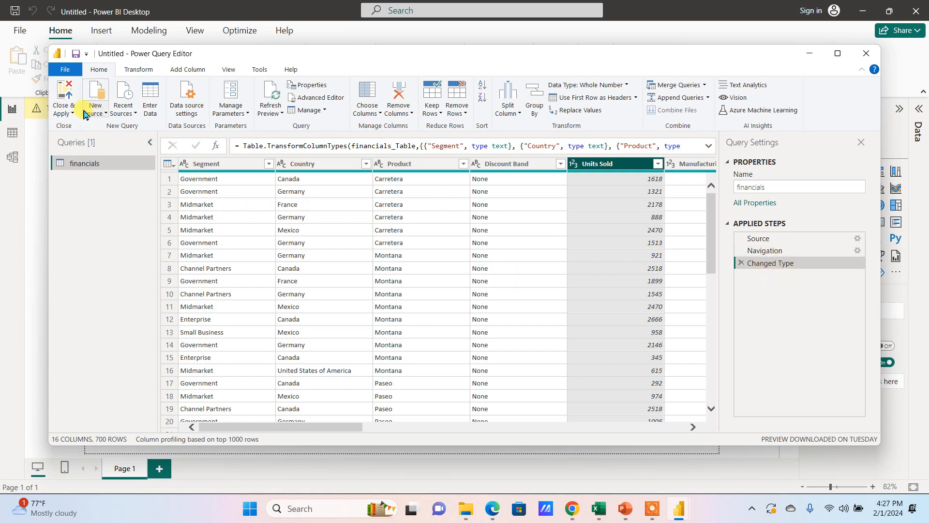
pyautogui.click(63, 98)
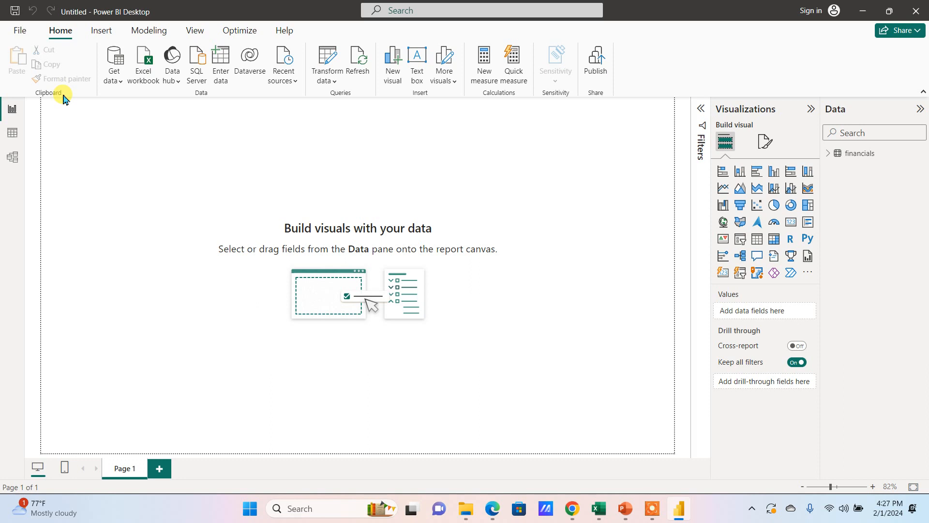
# - Create a clustered column chart of Units Sold by Product, enlarged to cover about half the page width and its full height
pyautogui.click(830, 156)
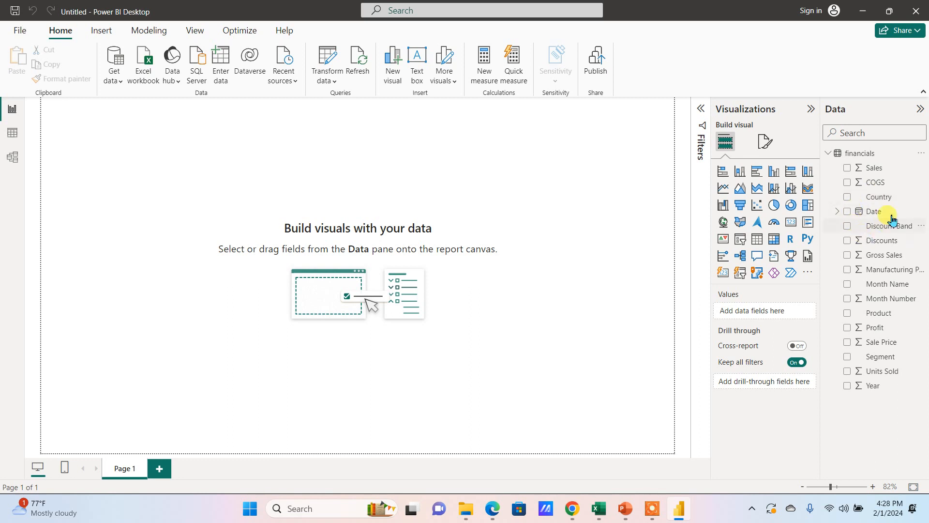
pyautogui.click(851, 316)
pyautogui.click(848, 314)
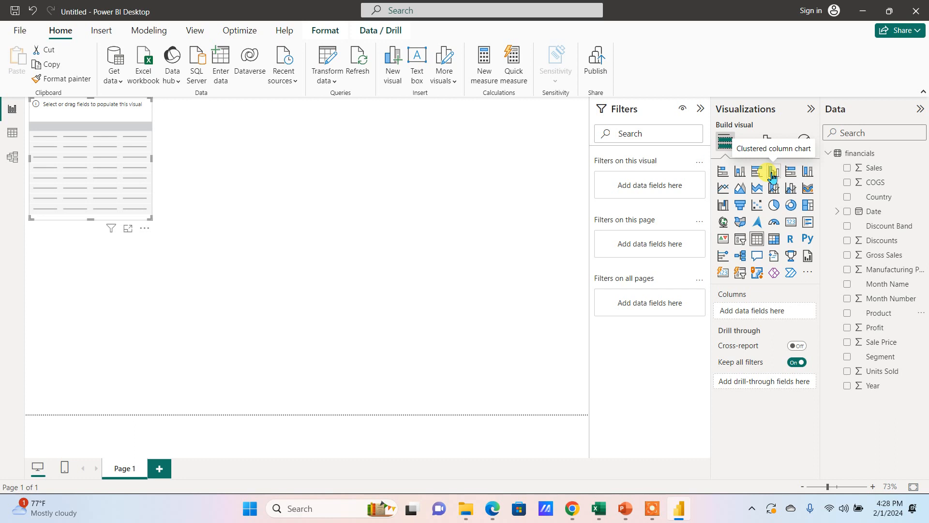
pyautogui.click(772, 175)
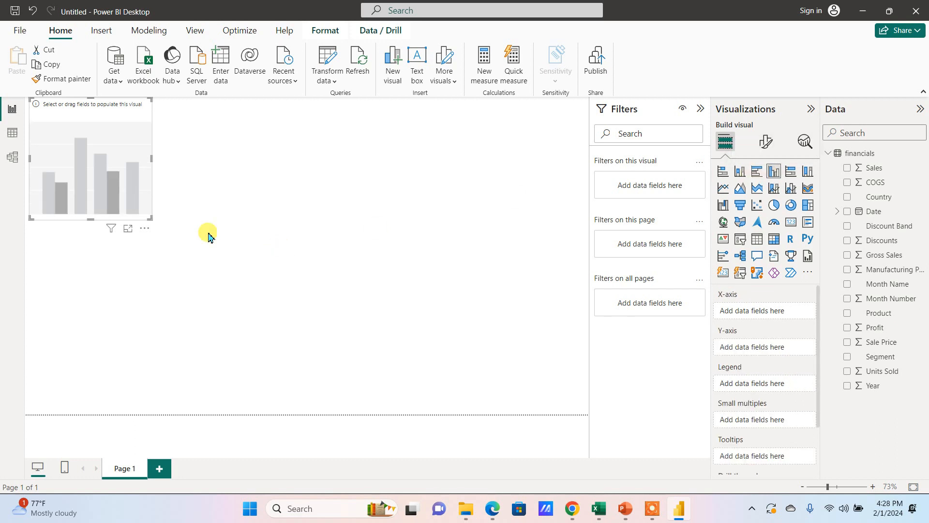
pyautogui.moveTo(149, 218); pyautogui.dragTo(332, 424)
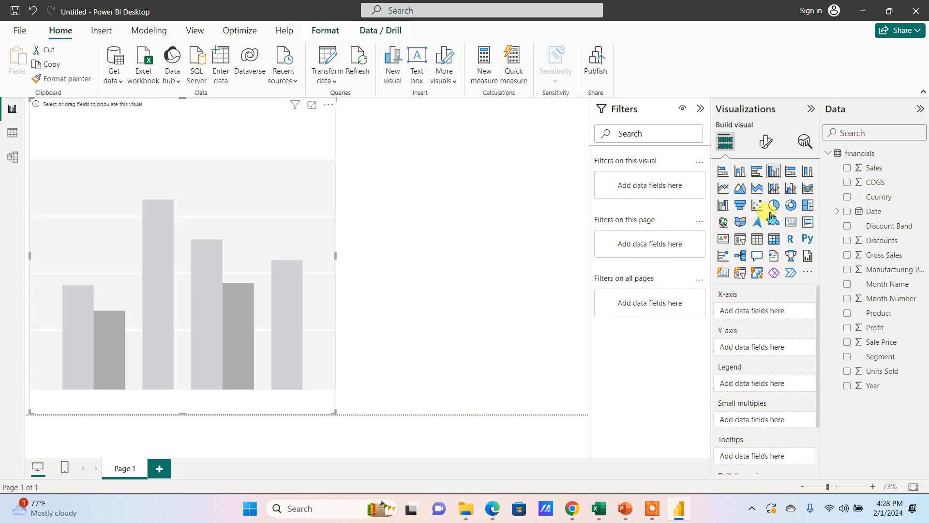
pyautogui.click(848, 313)
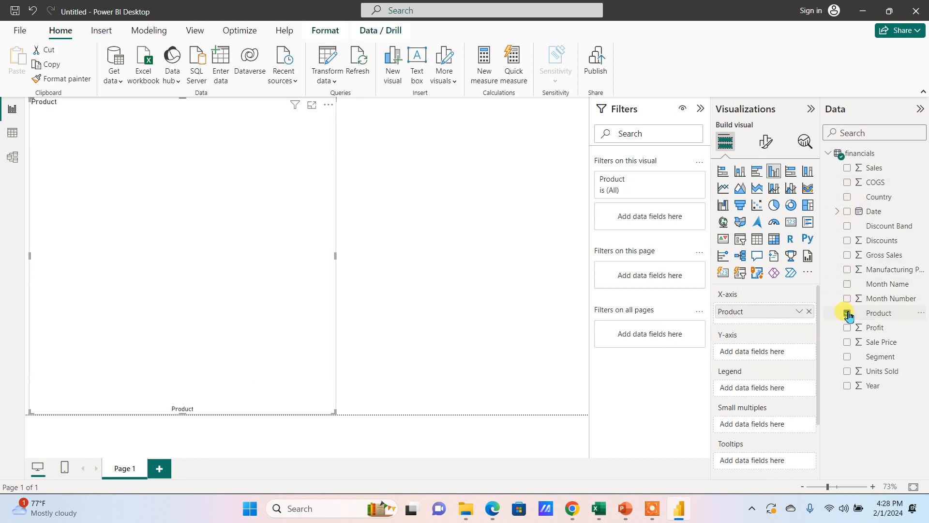
pyautogui.click(848, 371)
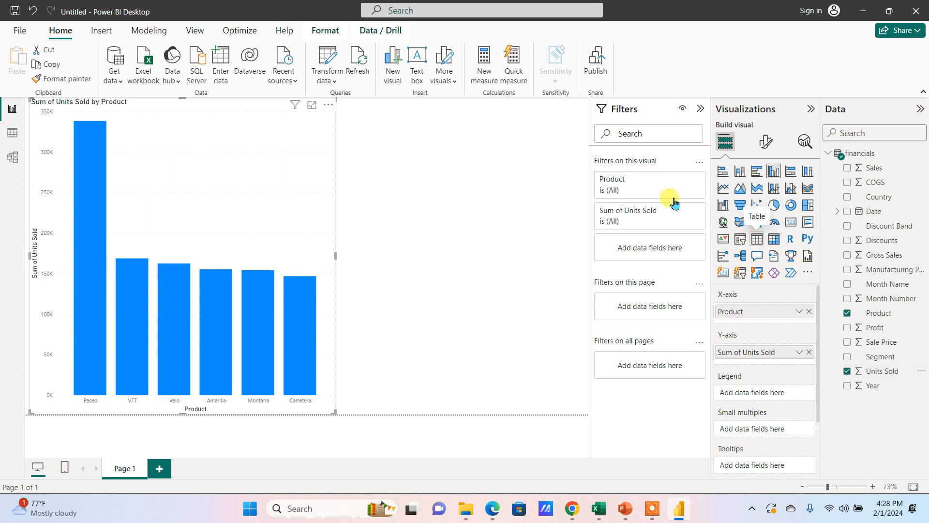
# - Add a map visual beside the column chart, shorten it to about half the page height, and use Country as its location
pyautogui.click(477, 133)
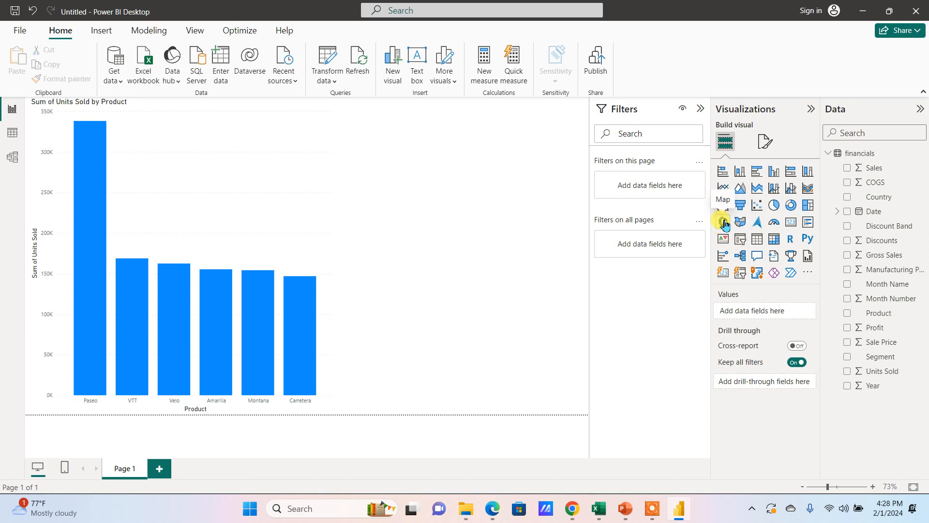
pyautogui.click(724, 222)
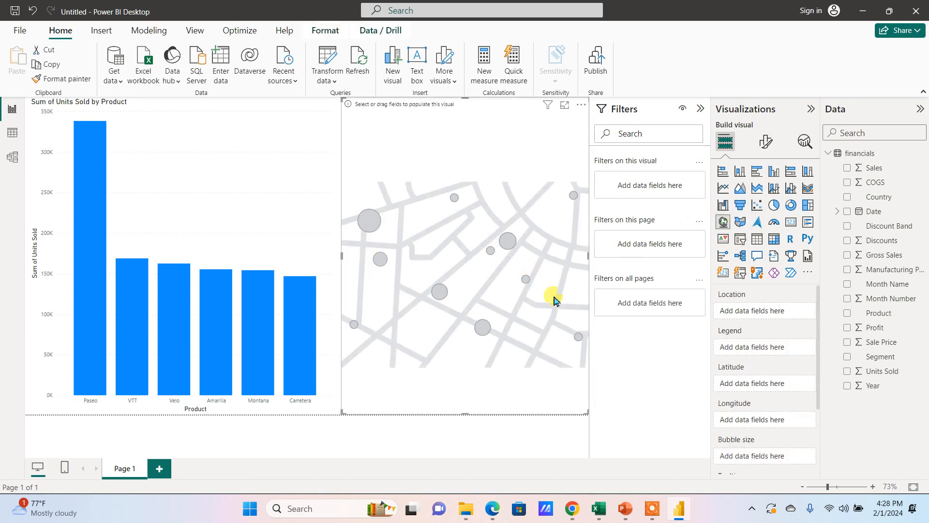
pyautogui.moveTo(587, 413); pyautogui.dragTo(589, 238)
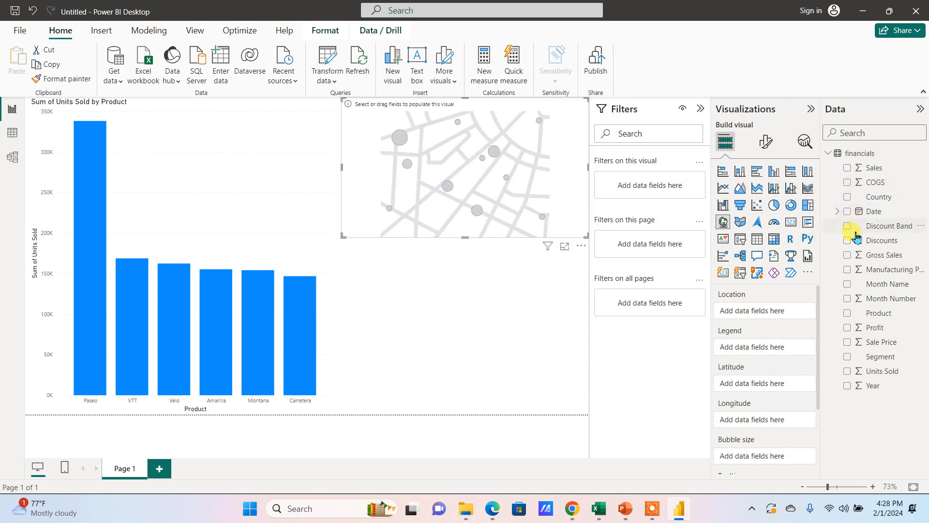
pyautogui.click(847, 198)
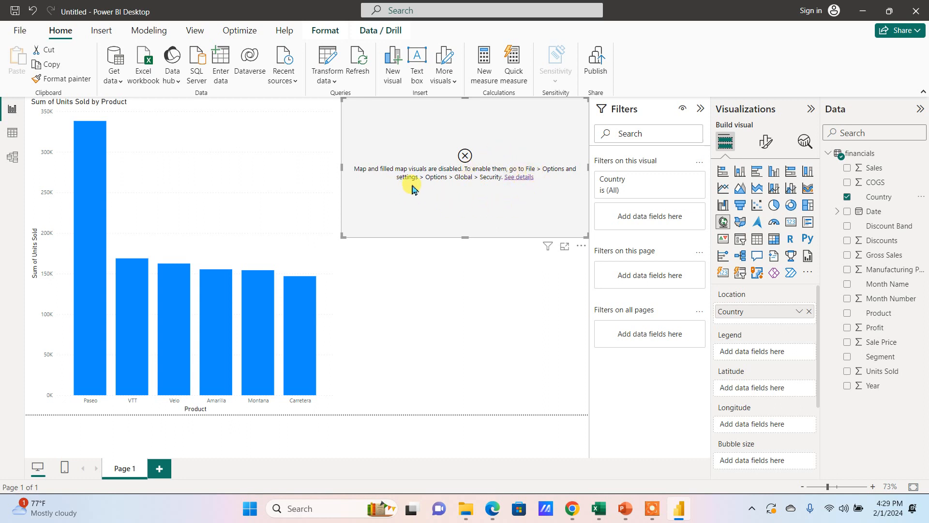
# - Enable Map and Filled Map visuals in the global security options and re-add the Country field to the map
pyautogui.click(518, 177)
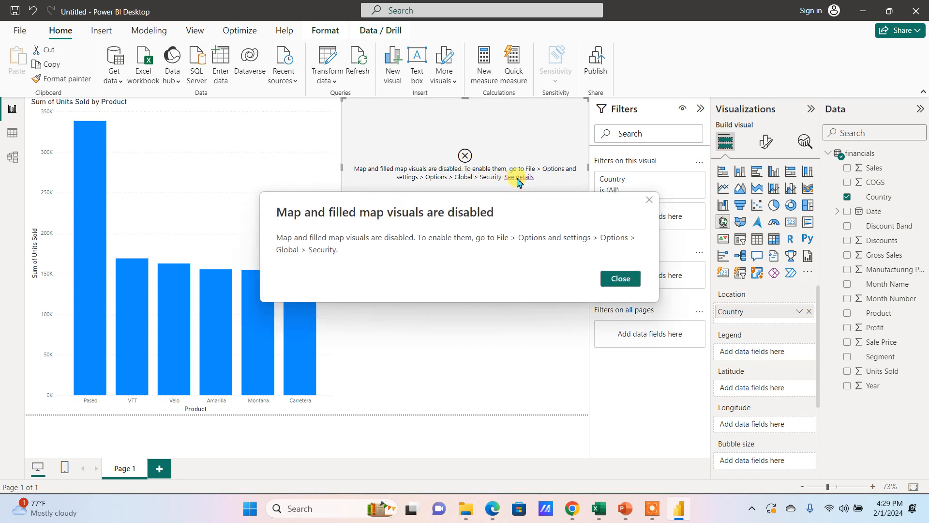
pyautogui.click(649, 200)
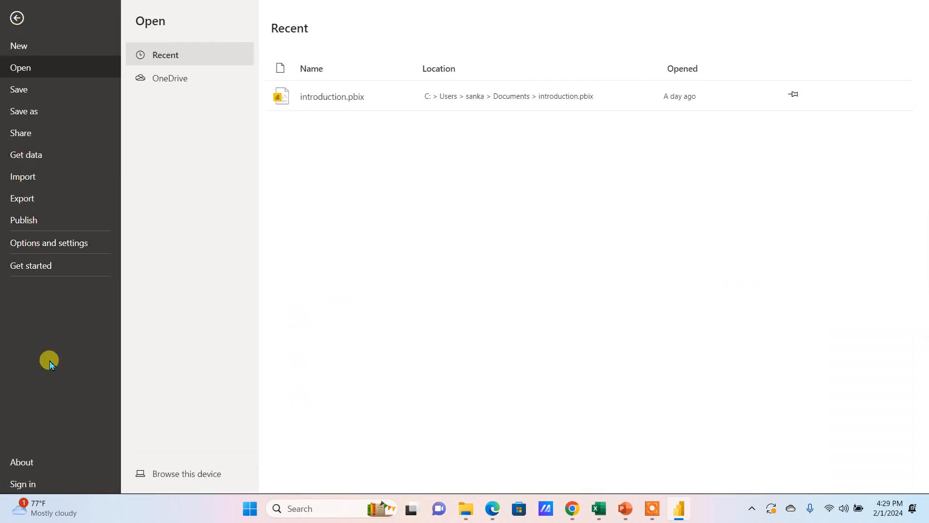
pyautogui.click(45, 247)
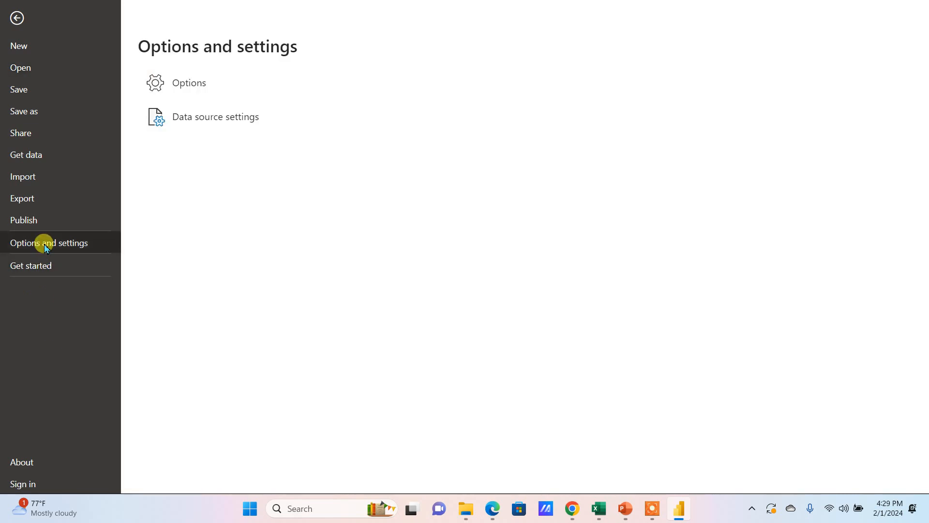
pyautogui.click(183, 91)
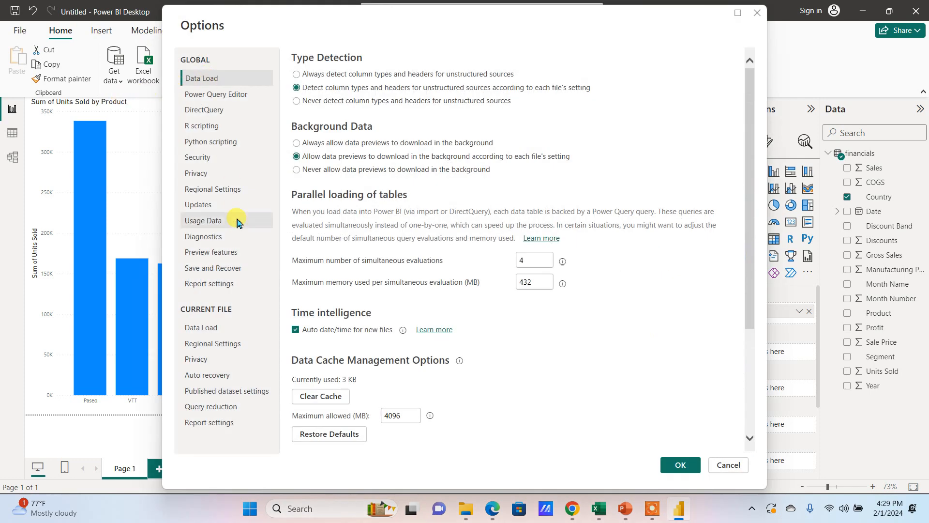
pyautogui.click(206, 156)
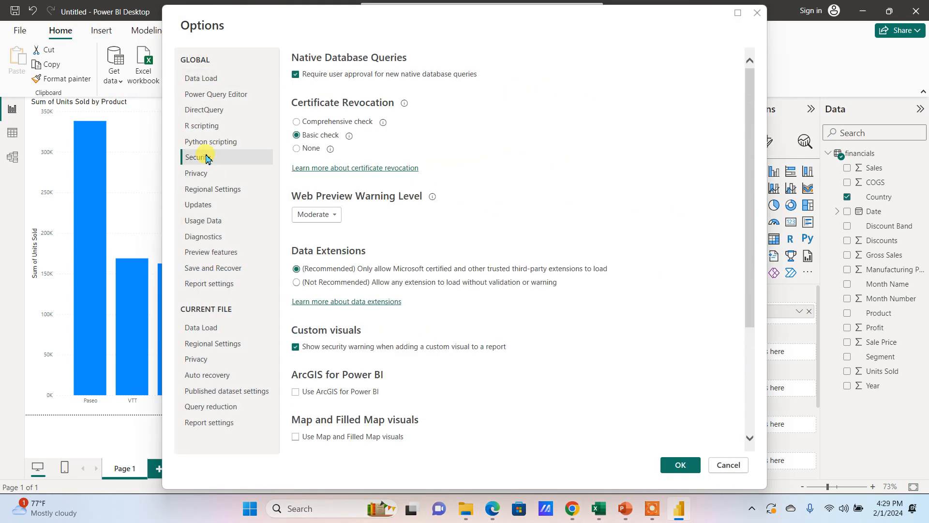
pyautogui.click(298, 436)
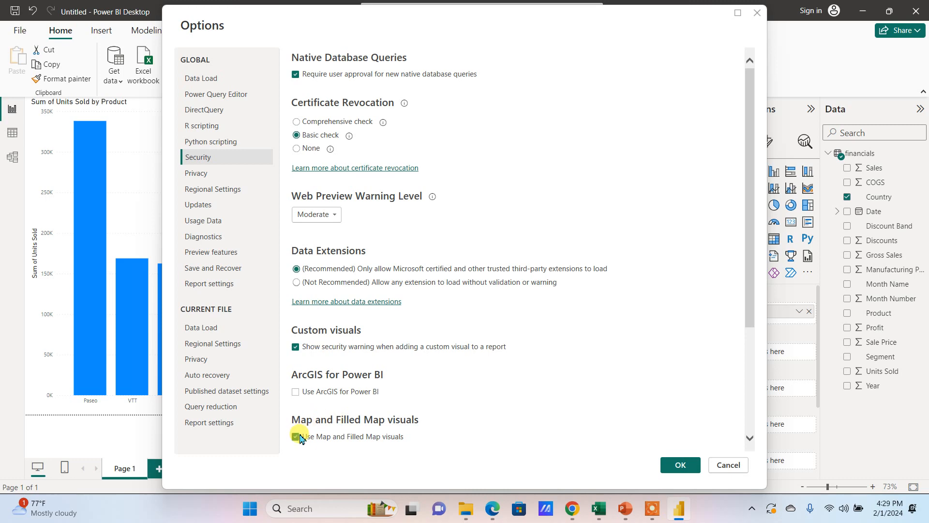
pyautogui.click(682, 467)
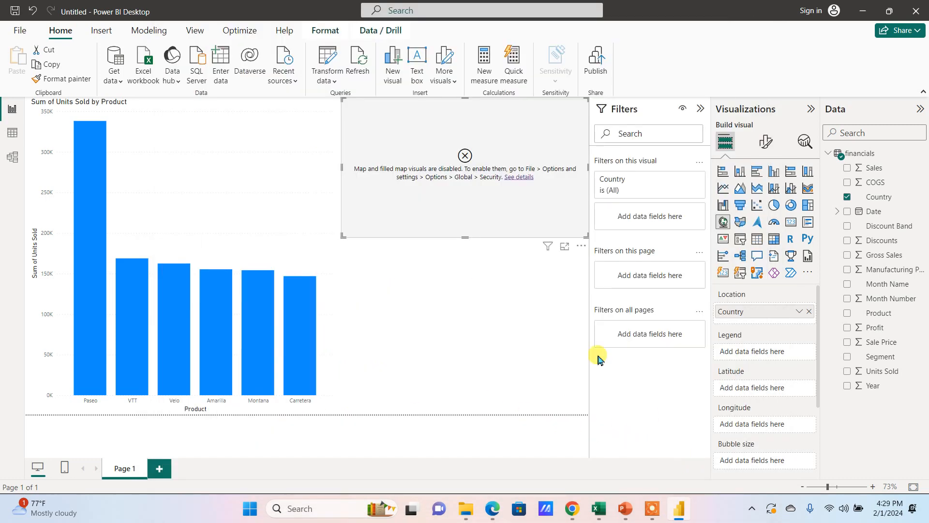
pyautogui.click(846, 198)
pyautogui.click(846, 198)
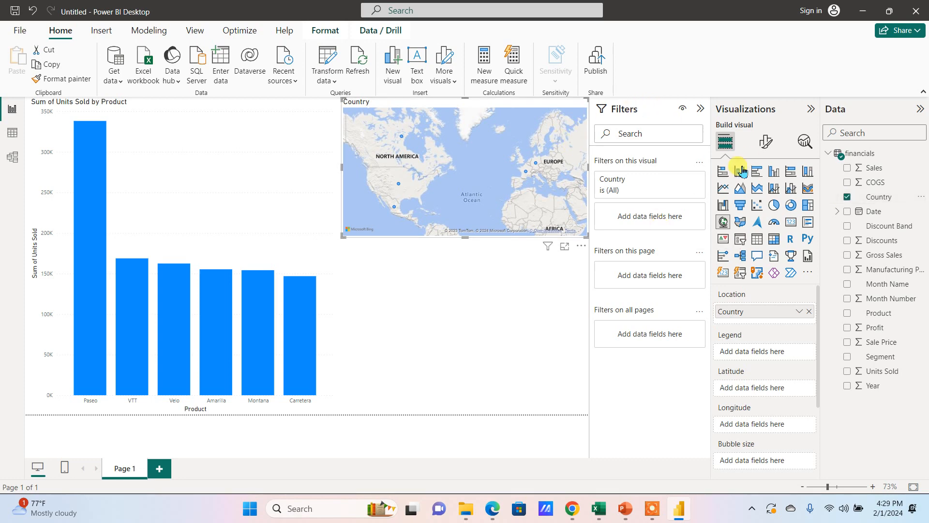
# - Turn on the zoom buttons in the map visual's control settings
pyautogui.click(765, 143)
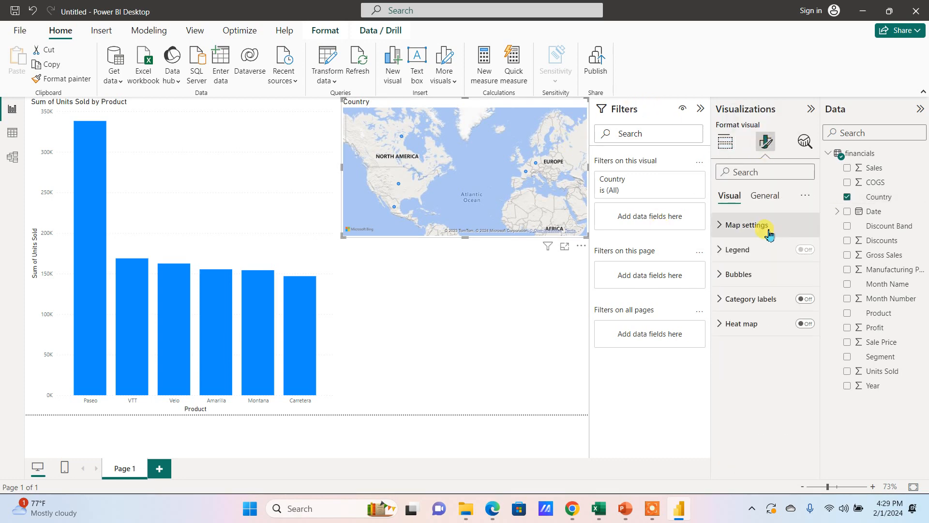
pyautogui.click(777, 227)
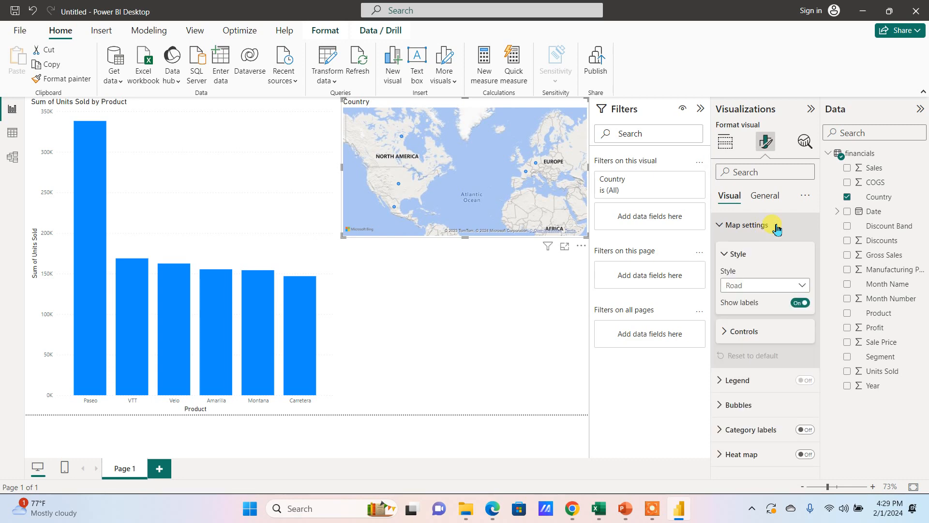
pyautogui.click(753, 339)
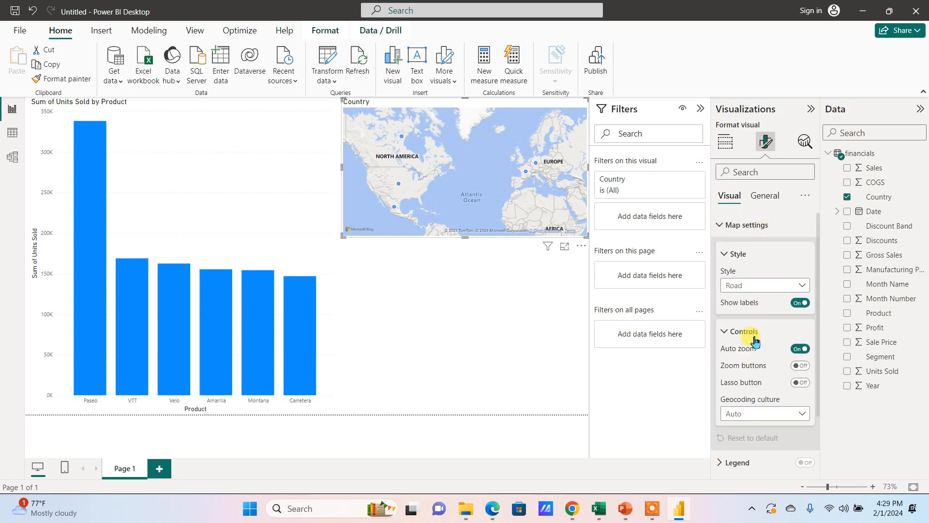
pyautogui.click(799, 366)
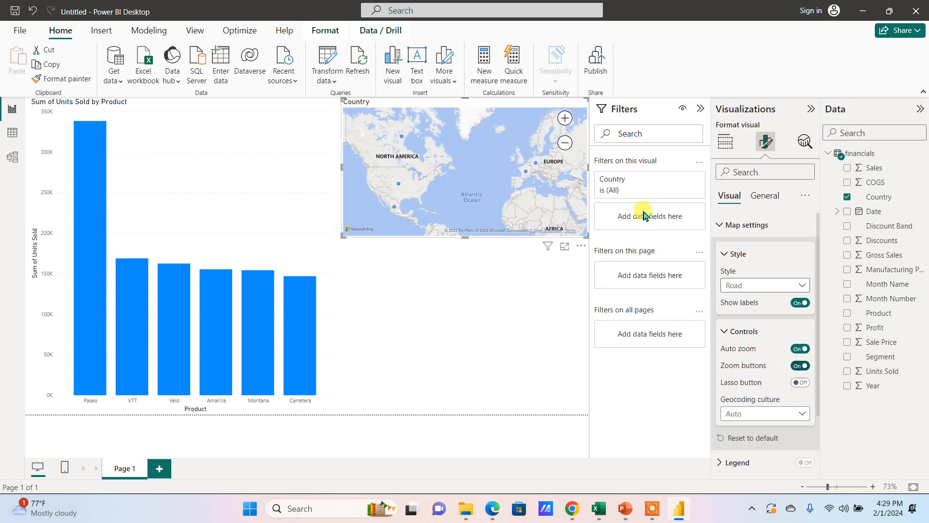
# - Zoom in on the map visual by two levels using its own zoom controls
pyautogui.click(565, 119)
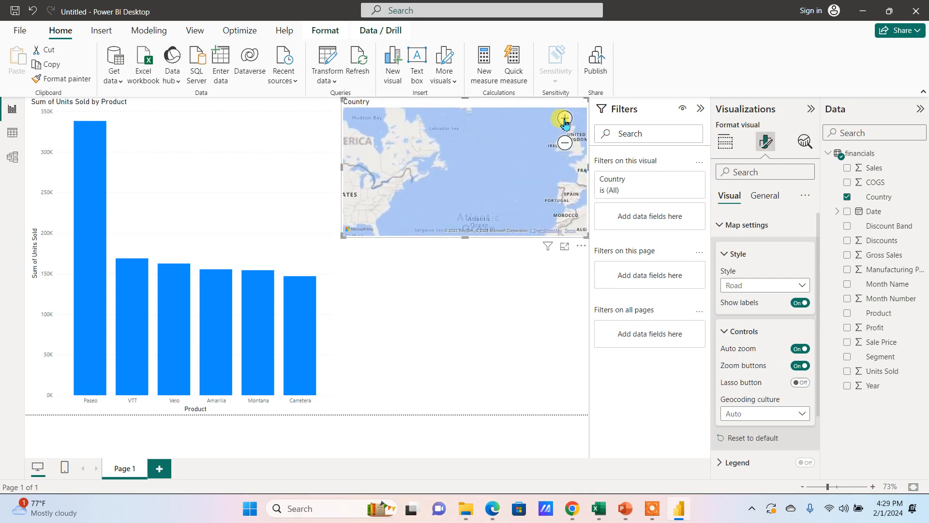
pyautogui.click(564, 119)
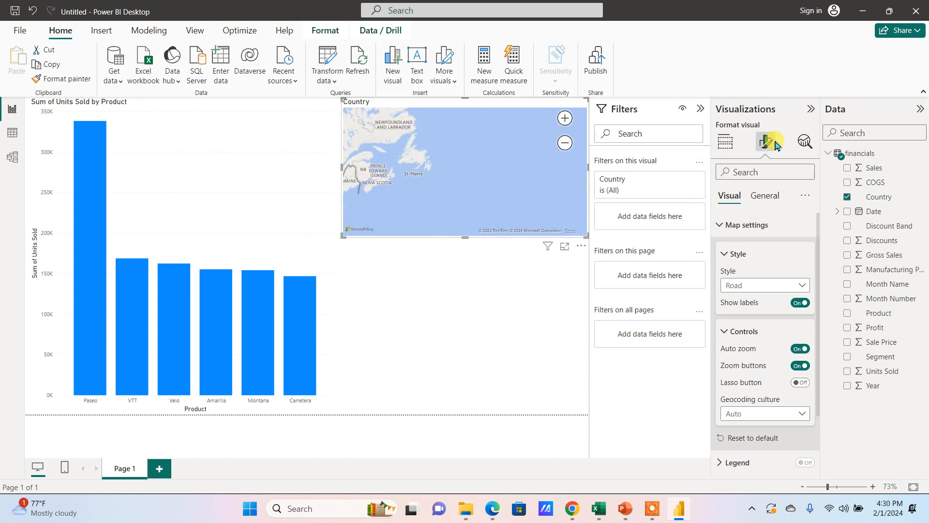
# - Add a line chart of Profit by Product below the map, shortened to about a third of the page height
pyautogui.click(726, 142)
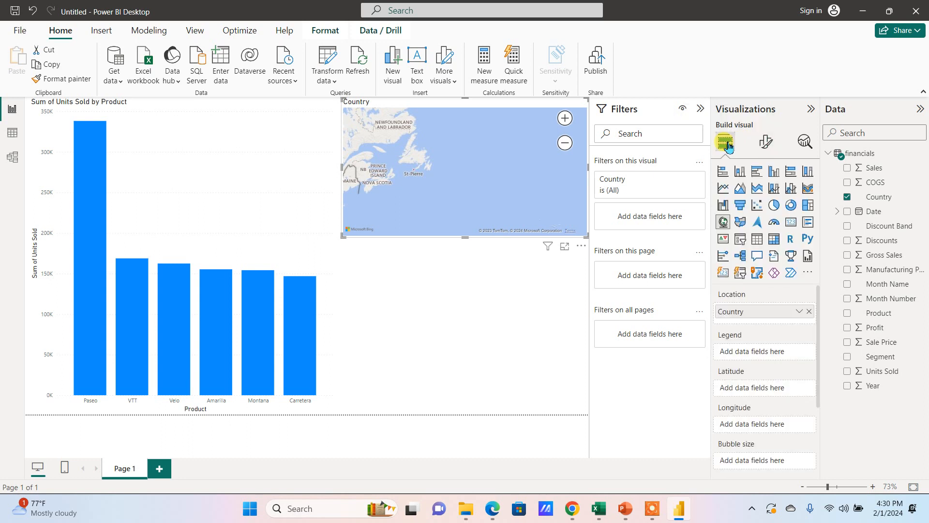
pyautogui.click(377, 258)
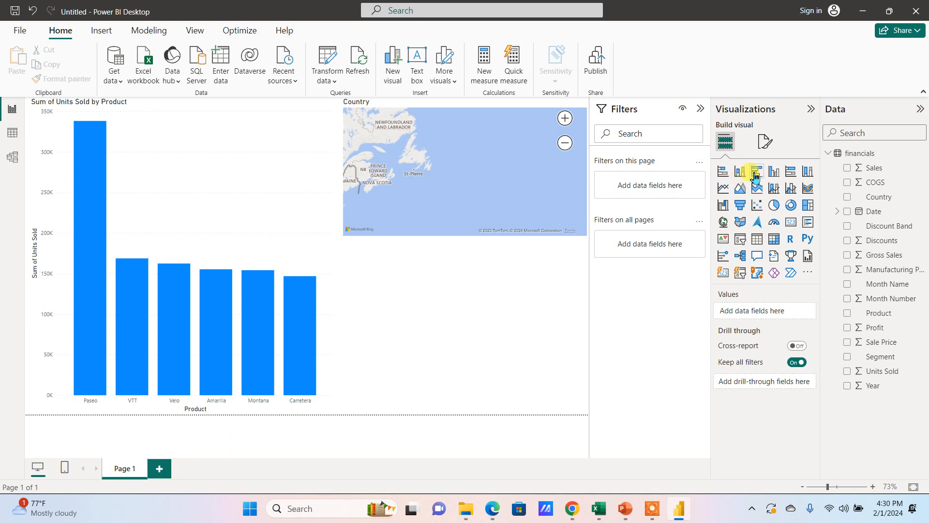
pyautogui.click(723, 190)
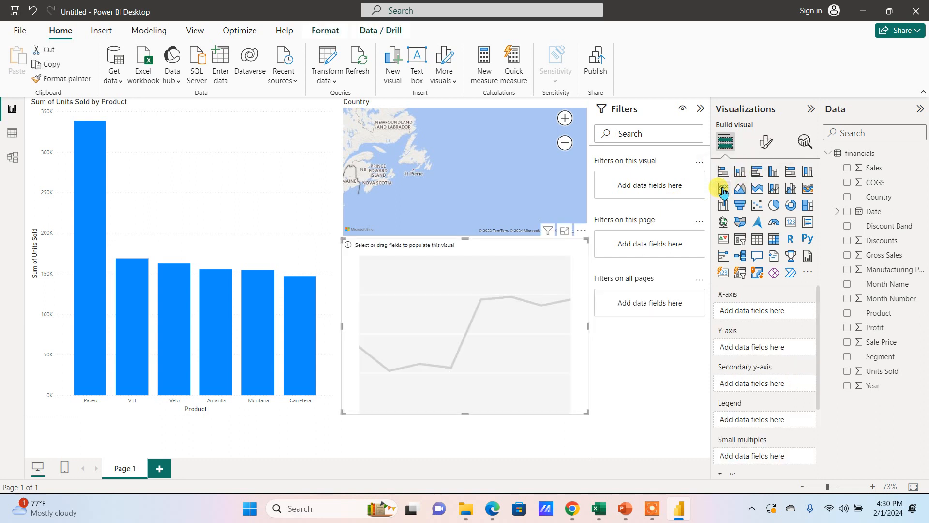
pyautogui.moveTo(587, 412); pyautogui.dragTo(585, 328)
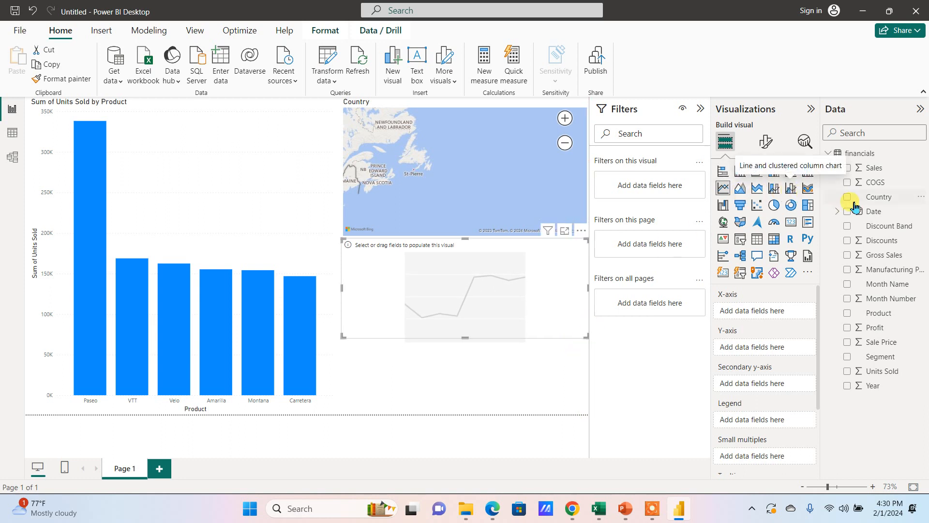
pyautogui.click(847, 315)
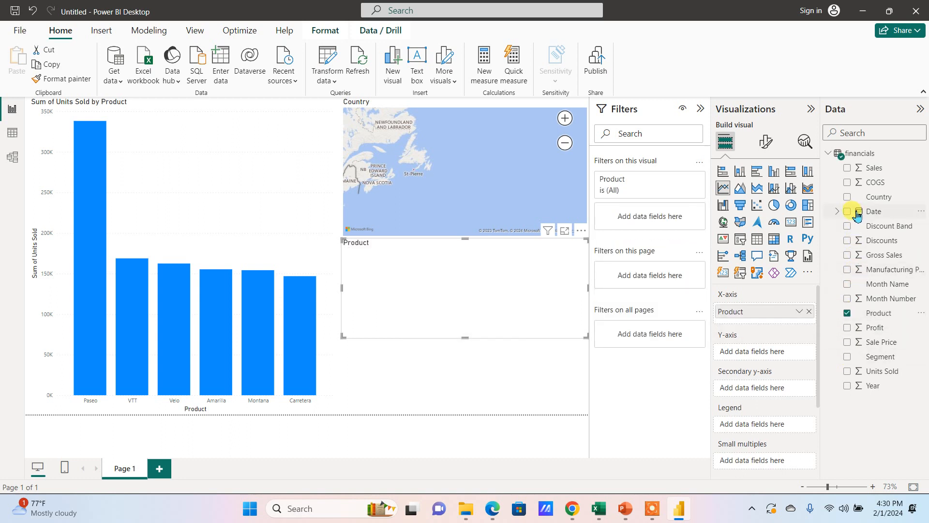
pyautogui.click(848, 328)
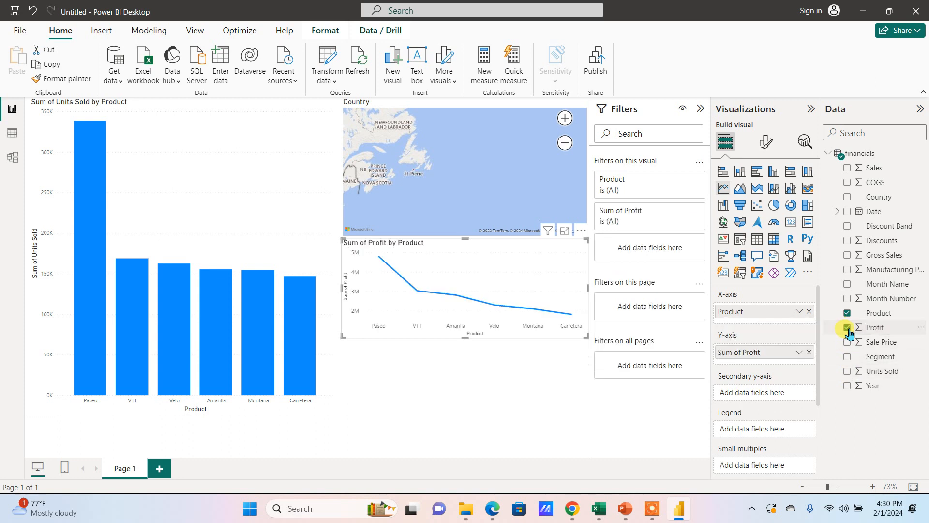
# - Add a slicer on the Country field in the empty space below the line chart
pyautogui.click(396, 357)
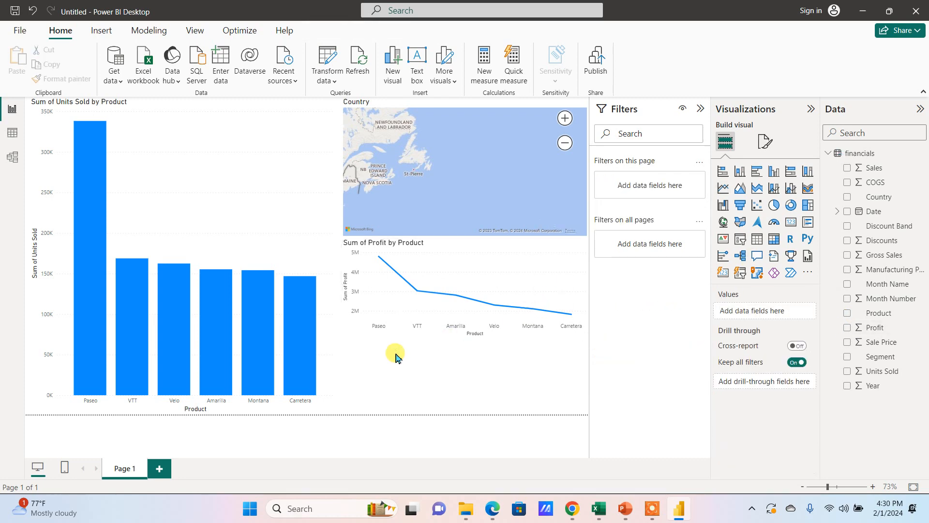
pyautogui.click(744, 243)
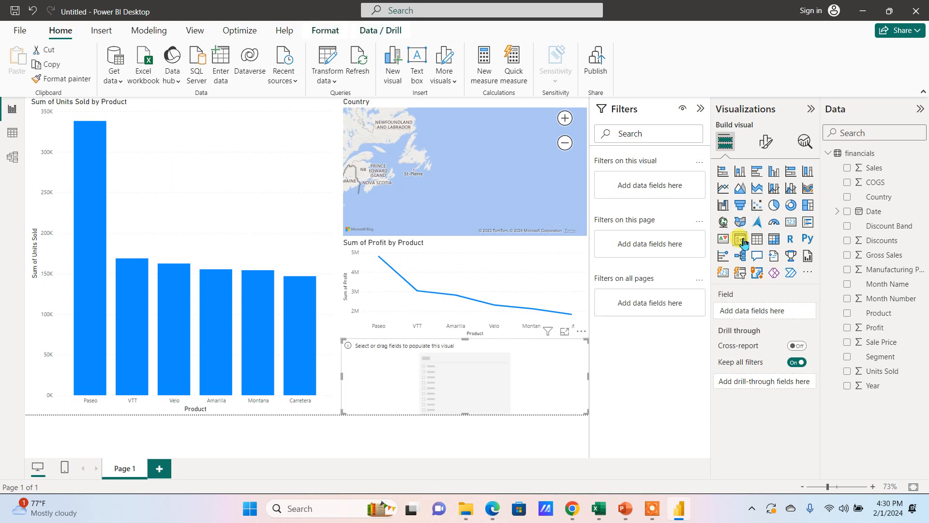
pyautogui.click(848, 199)
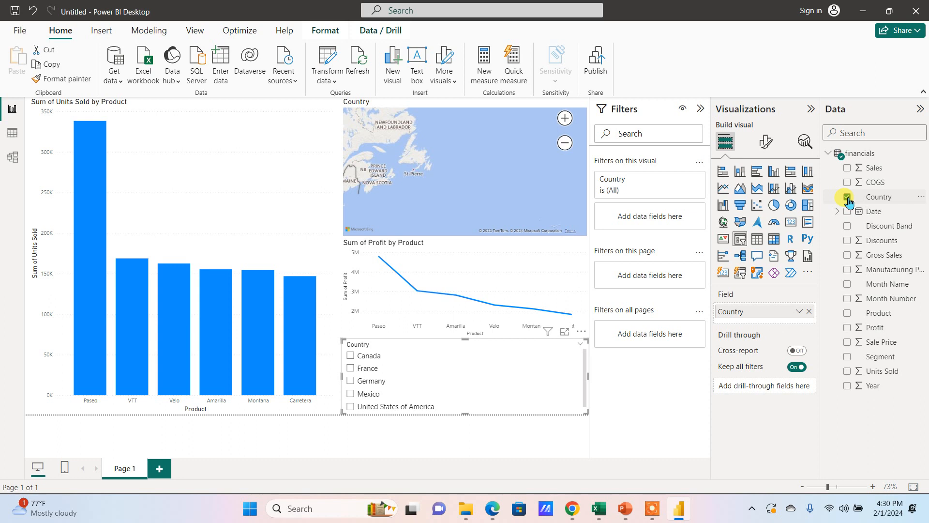
# - Enable the "Select all" option in the Country slicer's selection settings
pyautogui.click(770, 147)
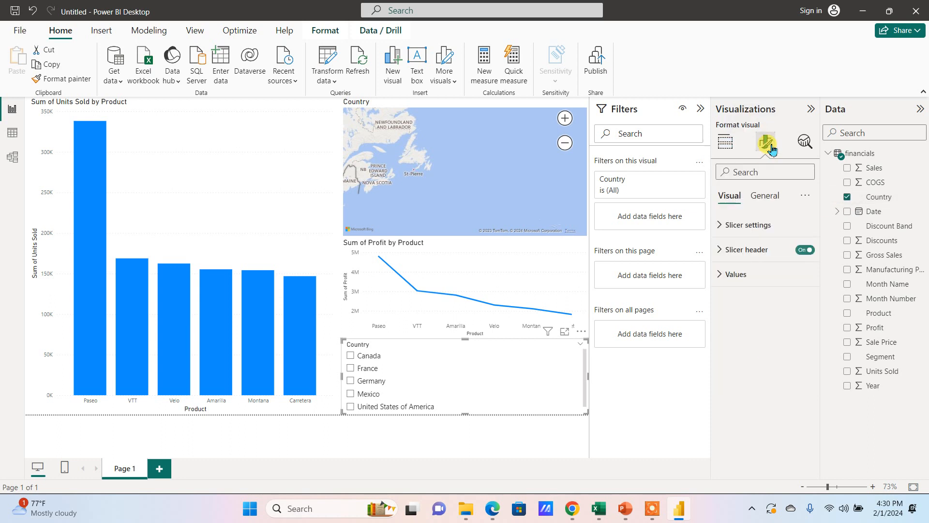
pyautogui.click(764, 223)
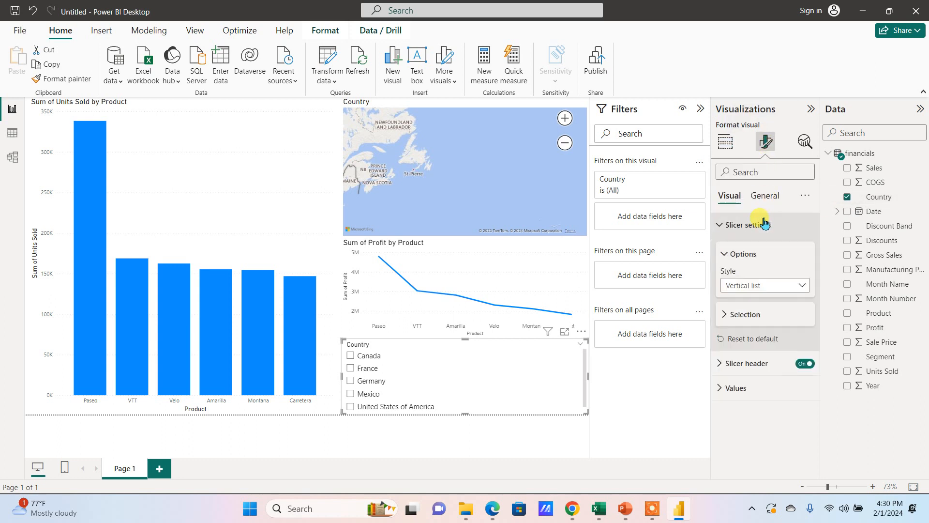
pyautogui.click(754, 316)
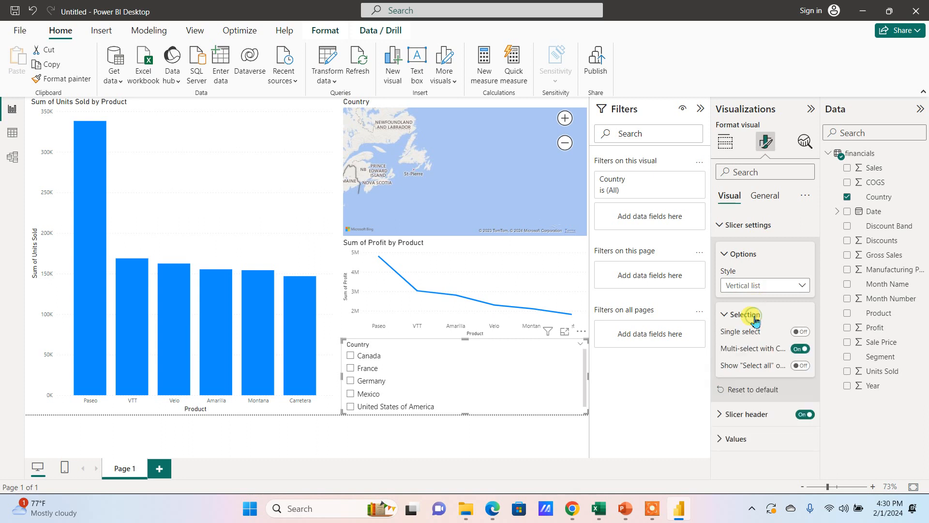
pyautogui.click(799, 366)
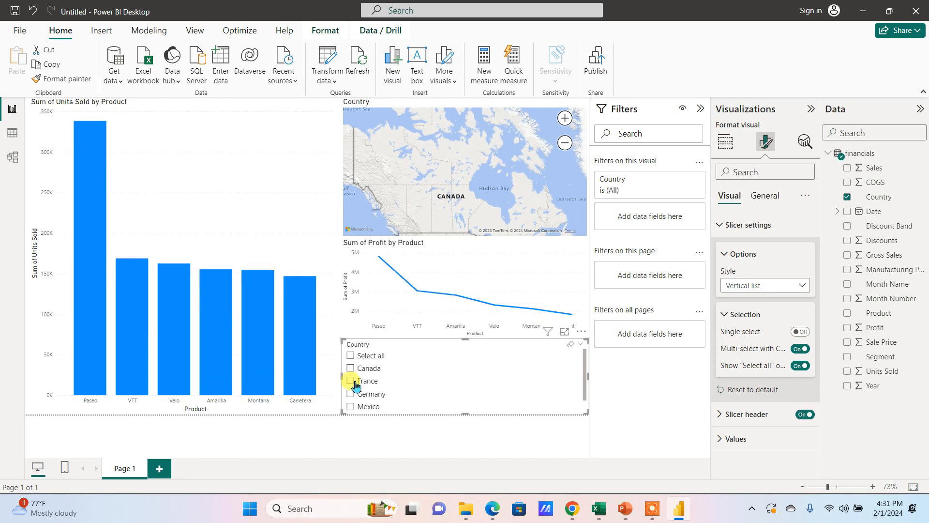
# - Test the Country slicer with France and Germany, finishing with all countries selected
pyautogui.click(352, 381)
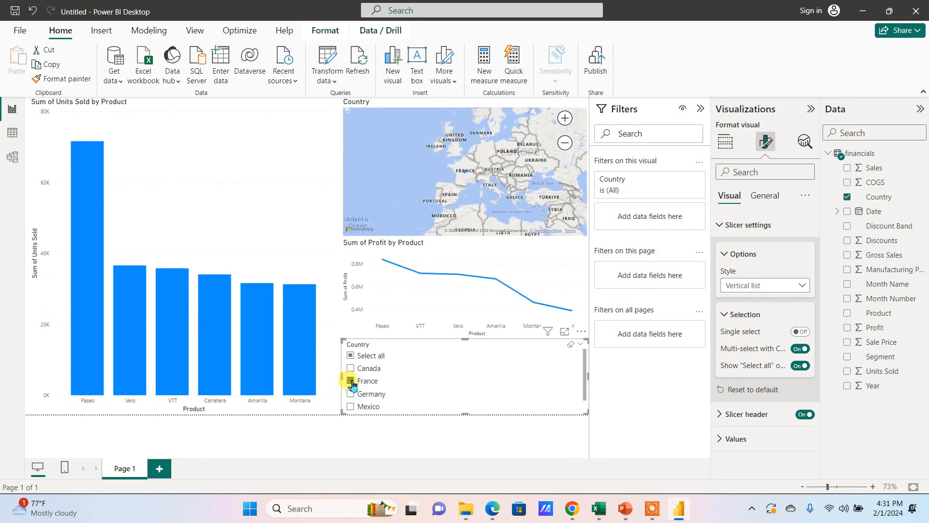
pyautogui.click(351, 382)
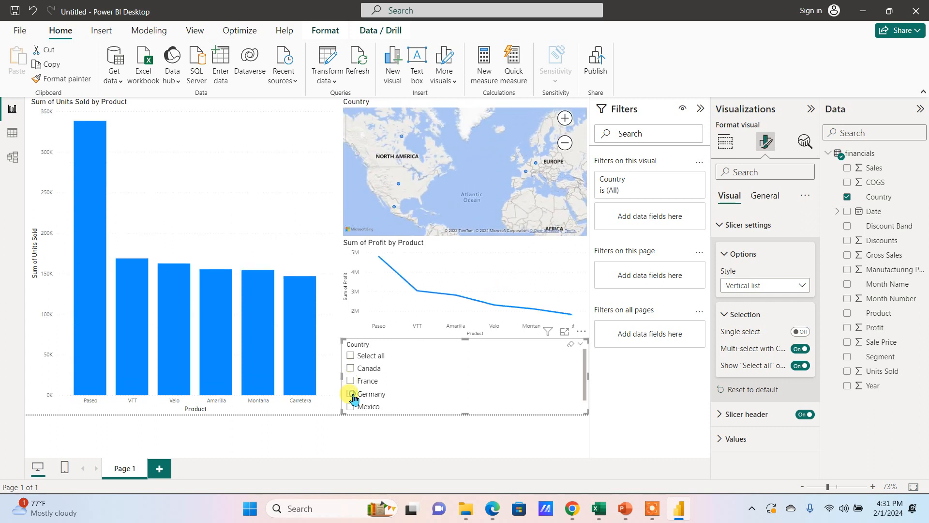
pyautogui.click(354, 397)
pyautogui.click(354, 385)
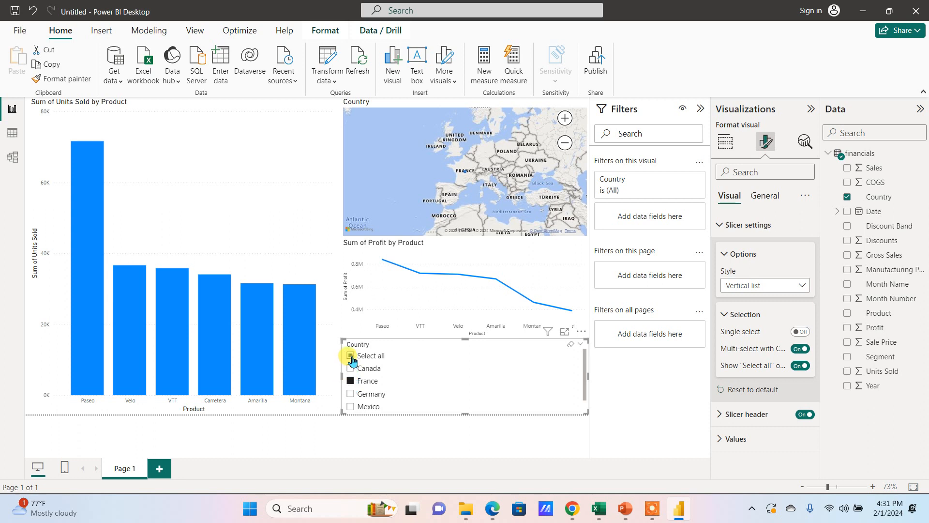
pyautogui.click(351, 357)
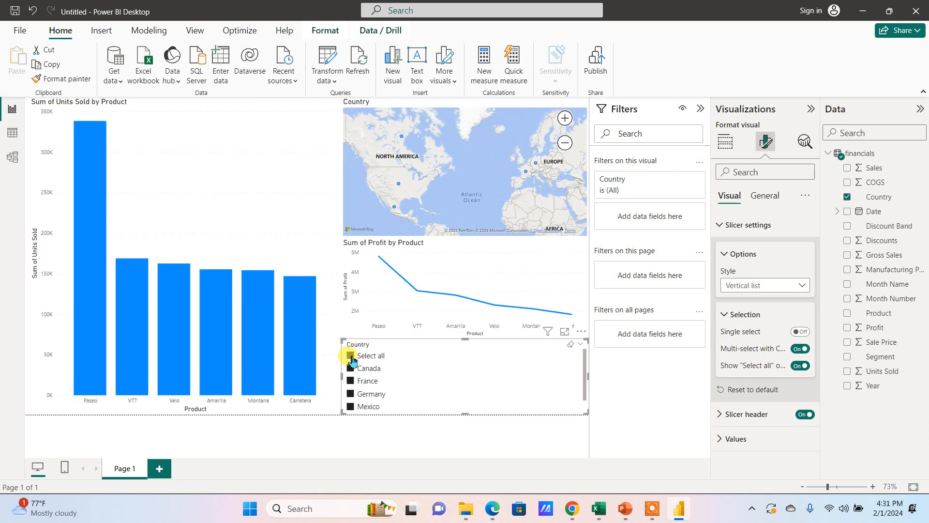
# - Shorten the column chart to about half the page height and add a donut chart below it
pyautogui.click(293, 231)
pyautogui.moveTo(333, 411); pyautogui.dragTo(336, 261)
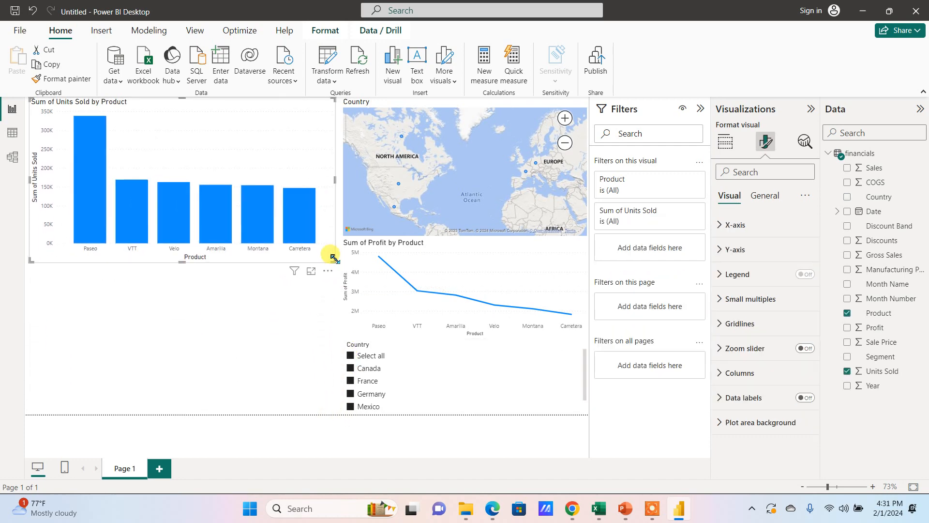
pyautogui.click(242, 328)
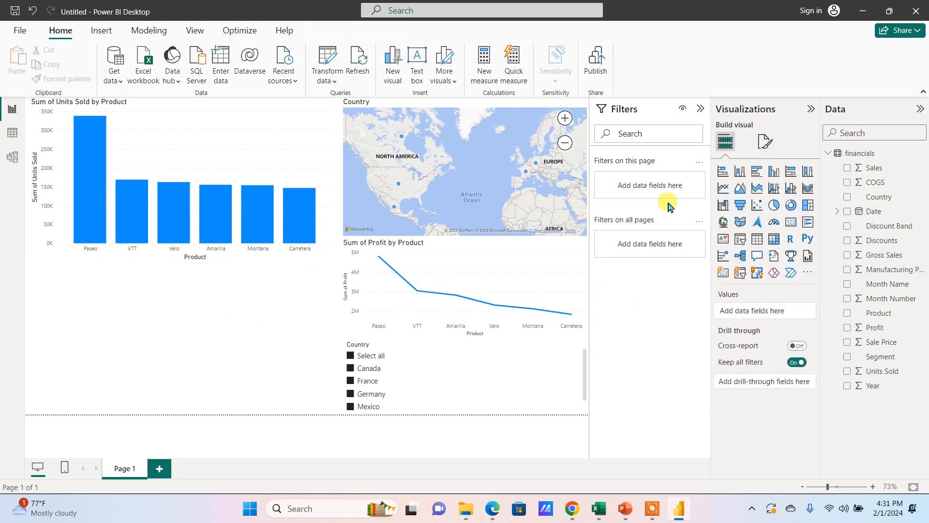
pyautogui.click(792, 206)
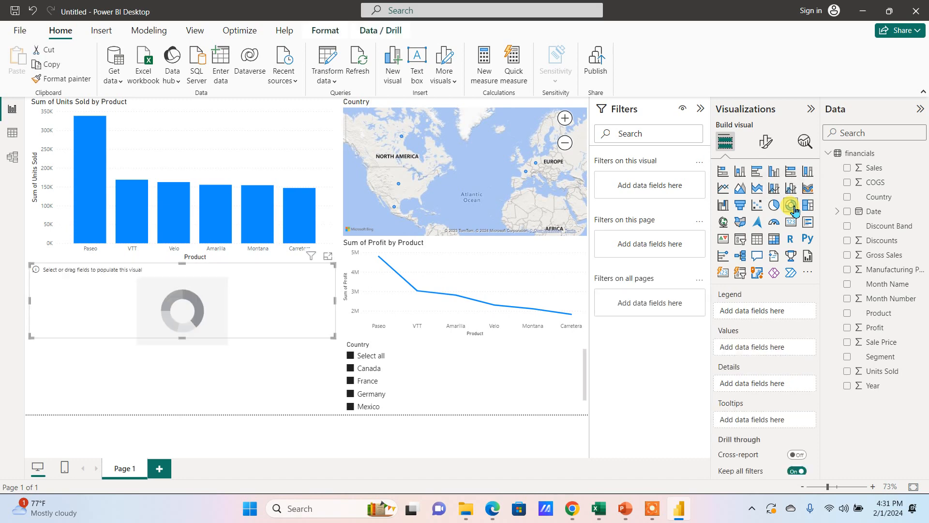
# - Make the empty donut chart slightly taller, viewing the page at 100%
pyautogui.scroll(-3, 404, 329)
pyautogui.scroll(-3, 412, 328)
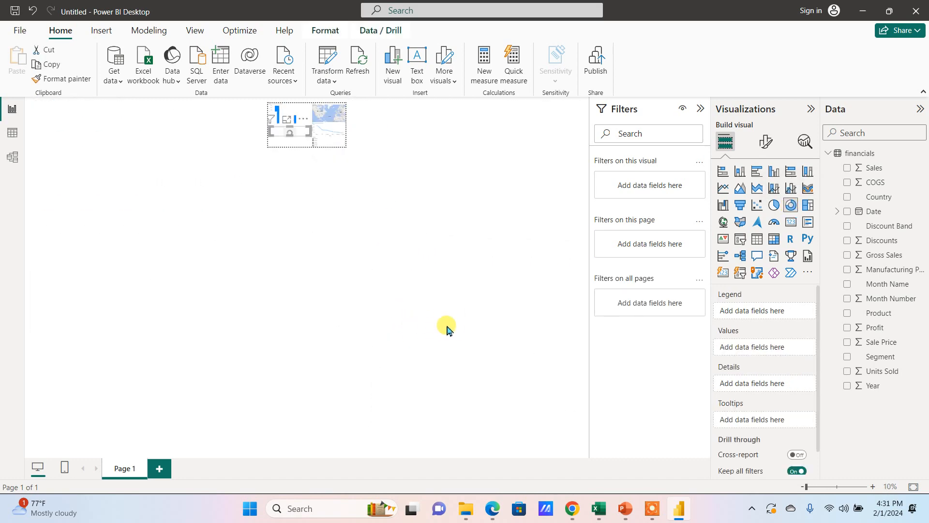
pyautogui.click(874, 486)
pyautogui.click(875, 486)
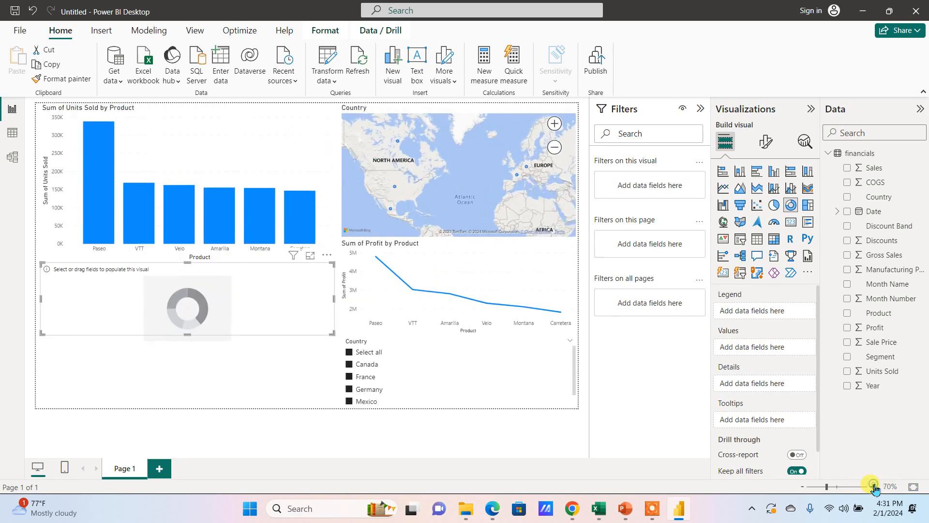
pyautogui.click(874, 486)
pyautogui.click(874, 486)
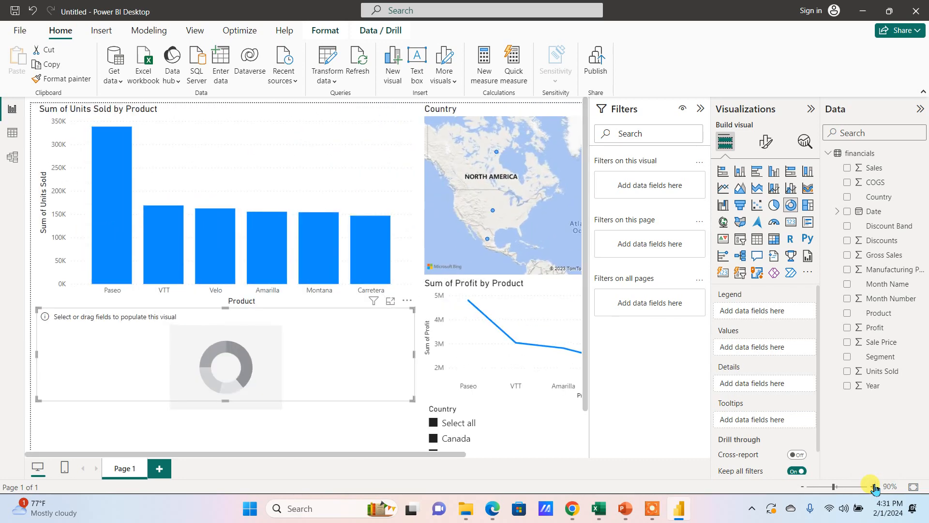
pyautogui.click(874, 486)
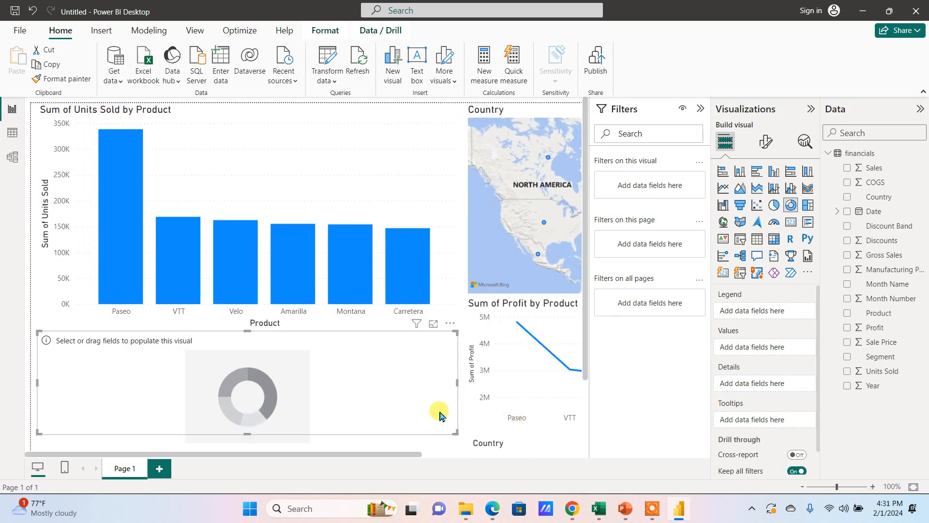
pyautogui.moveTo(456, 432); pyautogui.dragTo(455, 447)
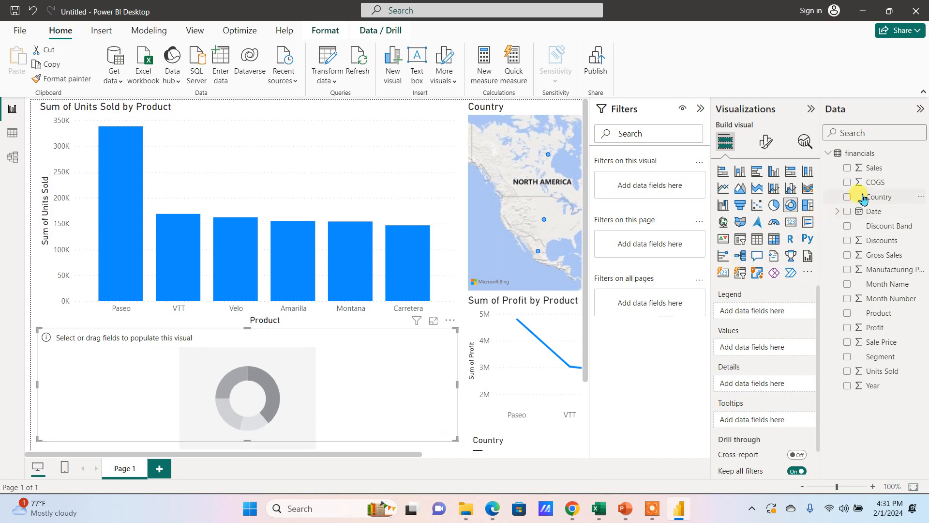
# - Set up the donut chart with Product as its legend and Sale Price as its values
pyautogui.click(848, 313)
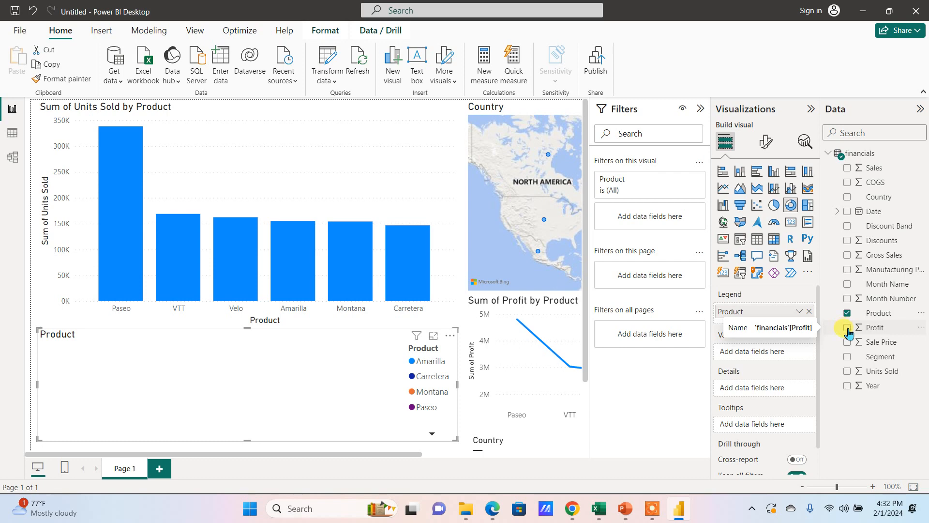
pyautogui.click(851, 371)
pyautogui.click(848, 372)
pyautogui.click(848, 342)
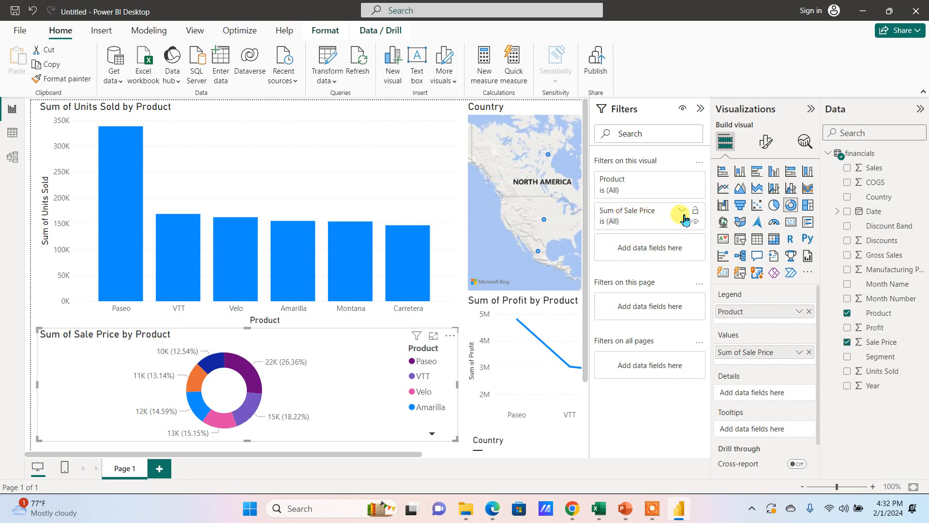
# - Collapse the Filters and Visualizations panes so more of the report page and the Country slicer can be seen
pyautogui.click(705, 109)
pyautogui.click(812, 109)
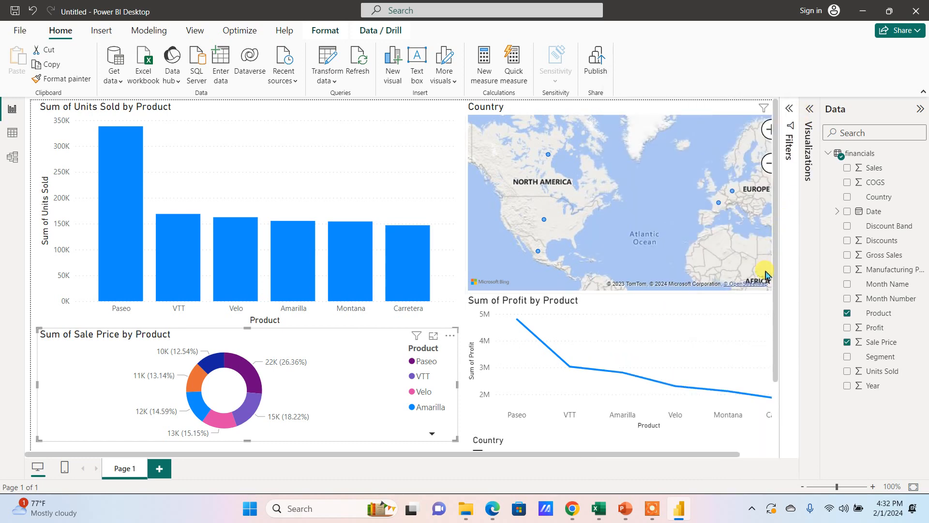
pyautogui.moveTo(774, 257); pyautogui.dragTo(783, 333)
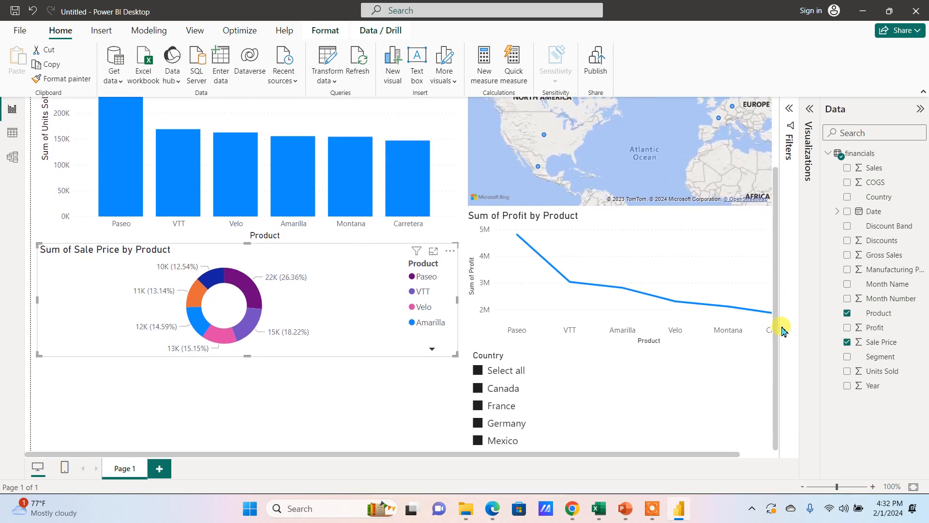
# - Filter the report by Canada, France and Germany one at a time with the Country slicer, finishing with all countries selected
pyautogui.click(478, 371)
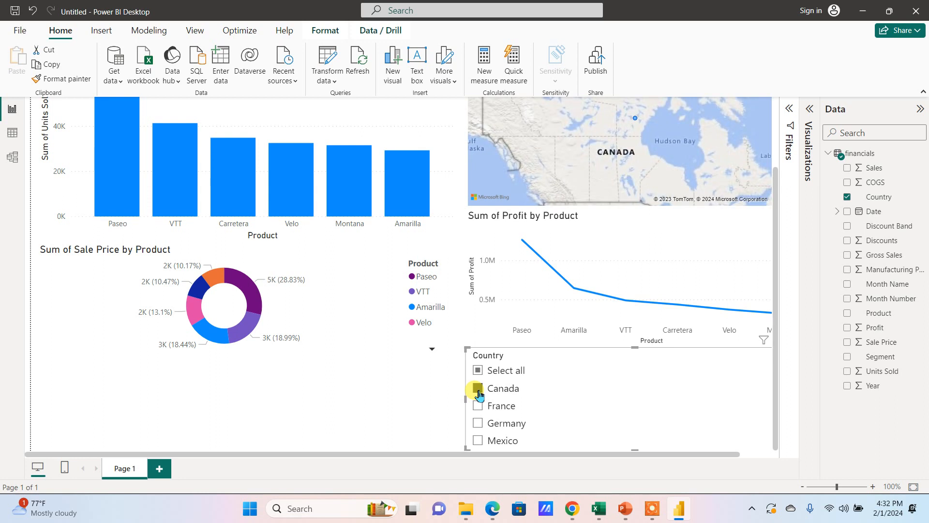
pyautogui.click(478, 390)
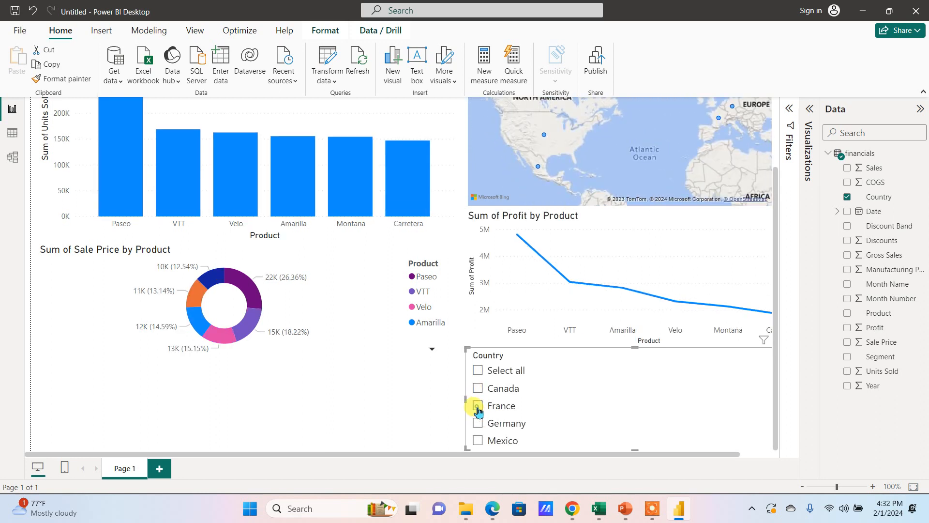
pyautogui.click(479, 409)
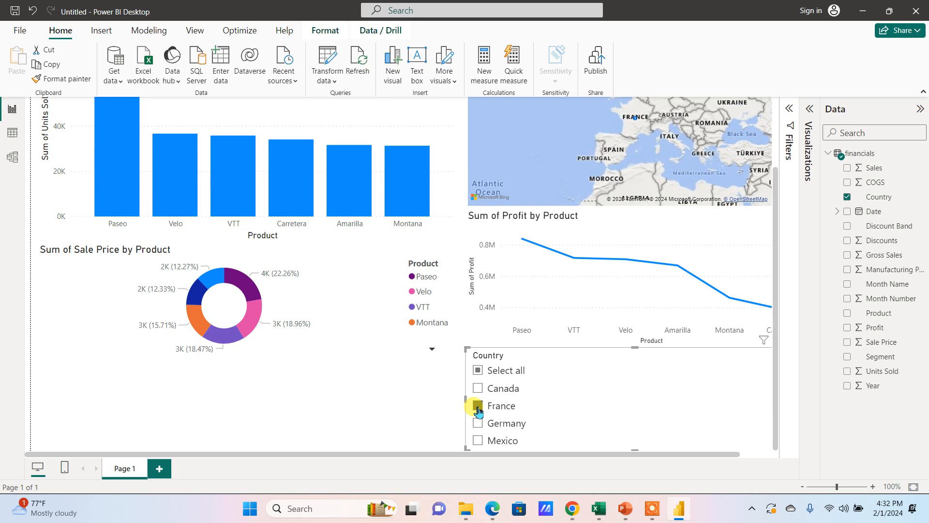
pyautogui.click(478, 407)
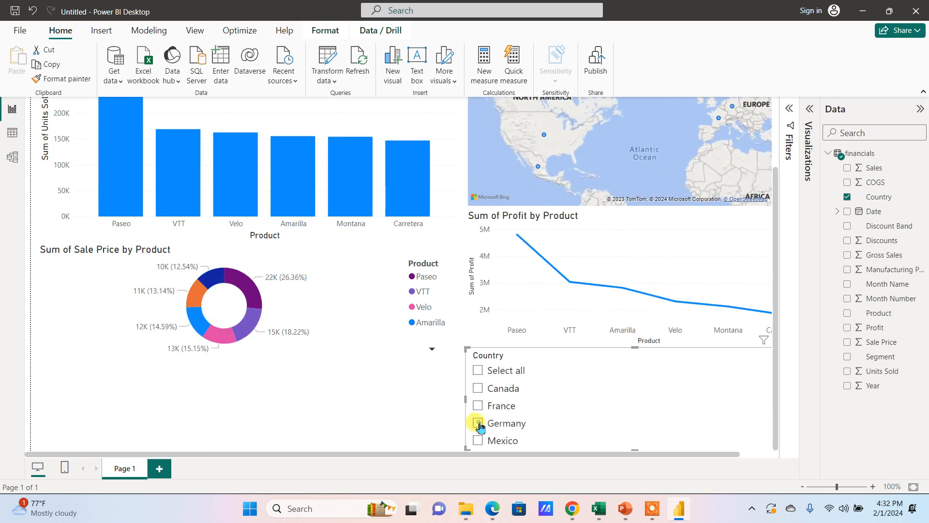
pyautogui.click(479, 424)
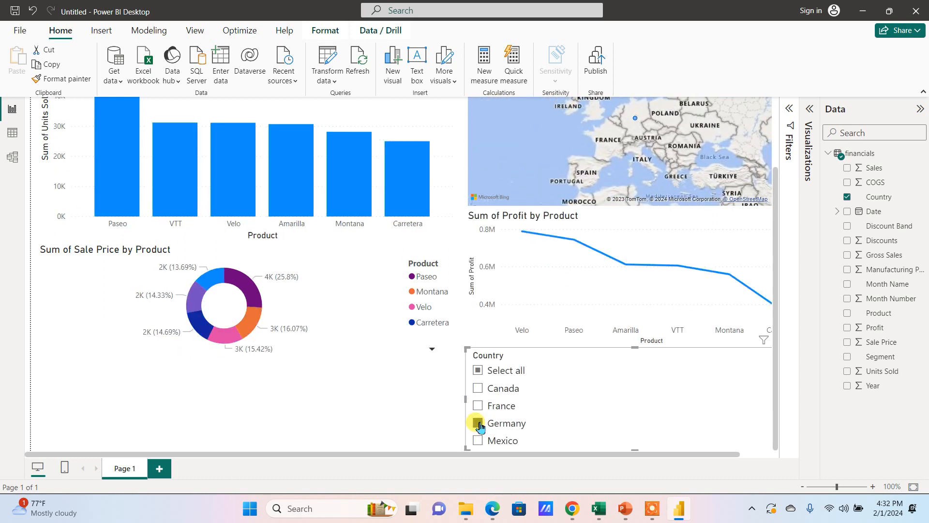
pyautogui.click(479, 424)
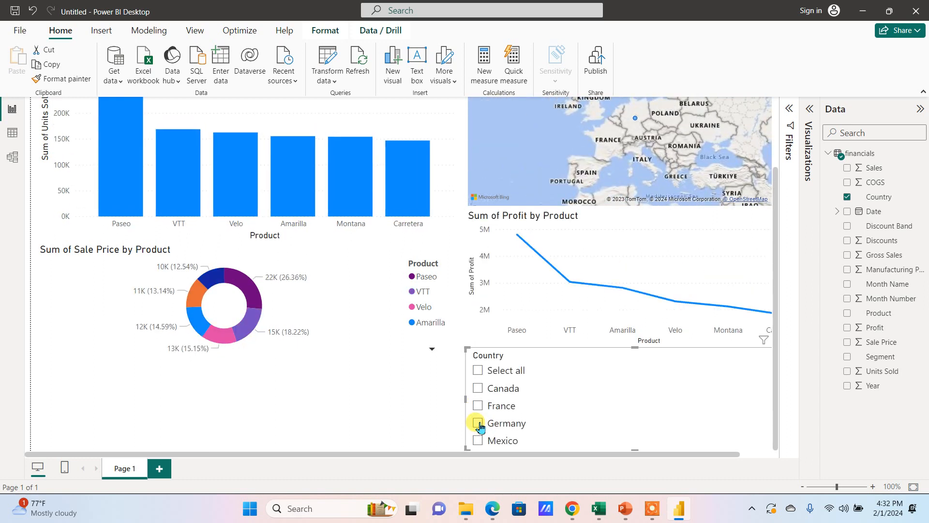
pyautogui.click(478, 370)
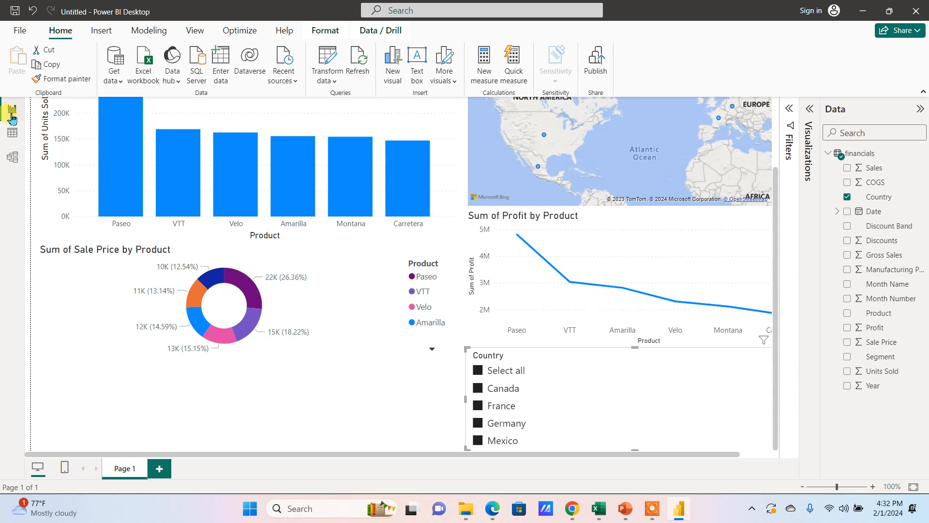
# - Look at the financials data in Table view and return to Report view
pyautogui.click(18, 139)
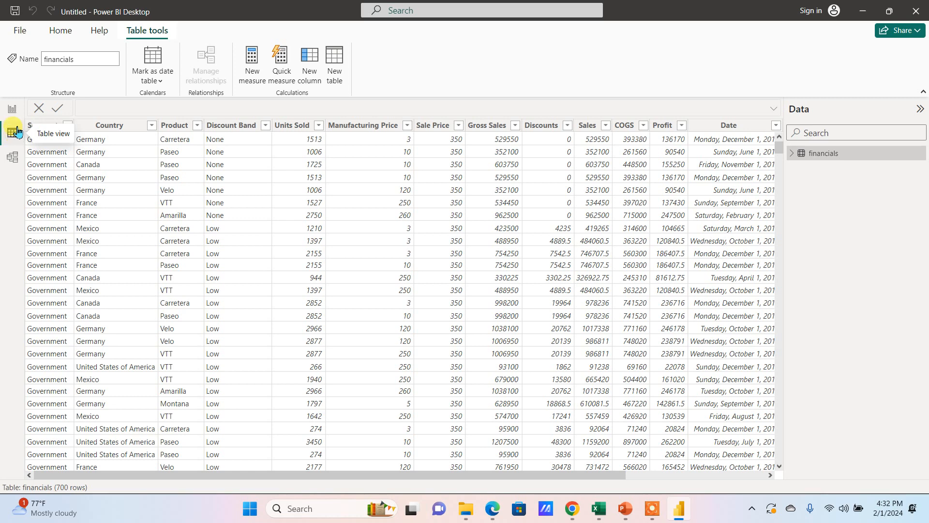
pyautogui.click(14, 110)
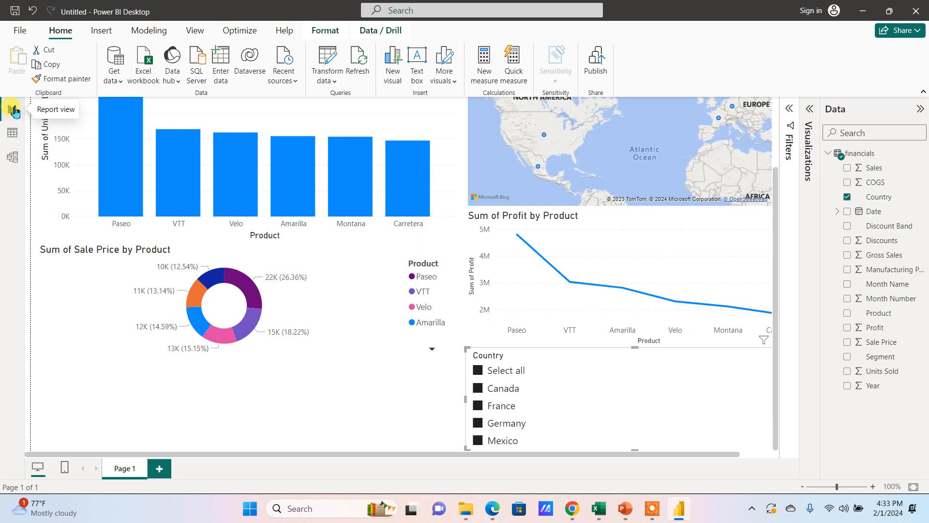
# - Export the report to PDF and look through the exported page from top to bottom in Word
pyautogui.click(18, 32)
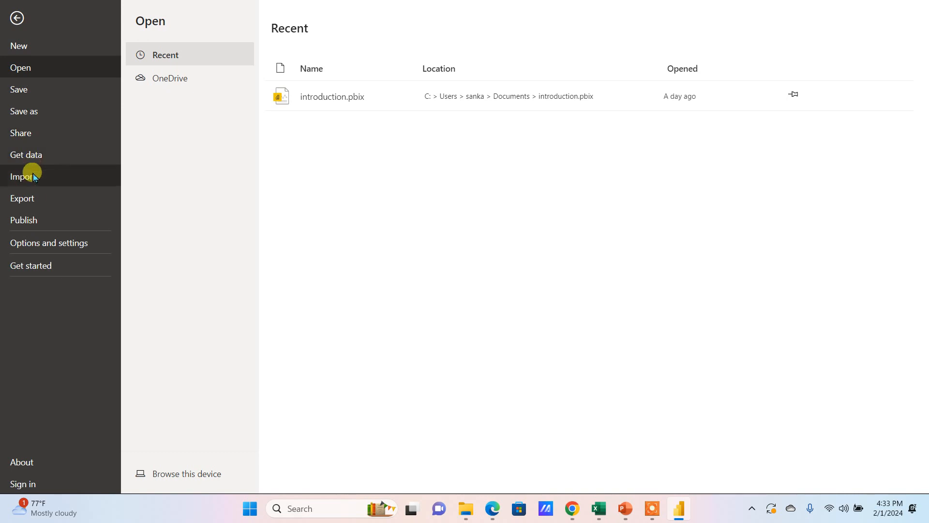
pyautogui.click(31, 200)
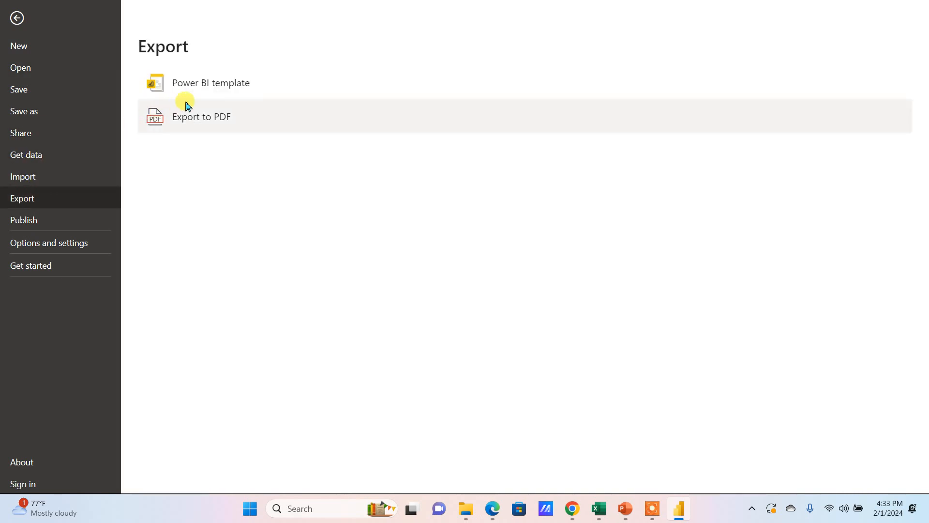
pyautogui.click(207, 122)
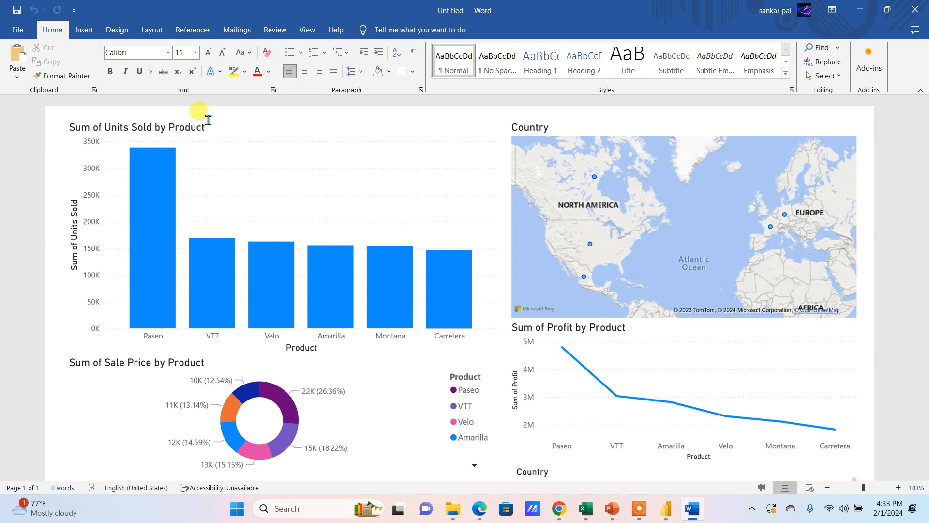
pyautogui.moveTo(924, 172); pyautogui.dragTo(925, 152)
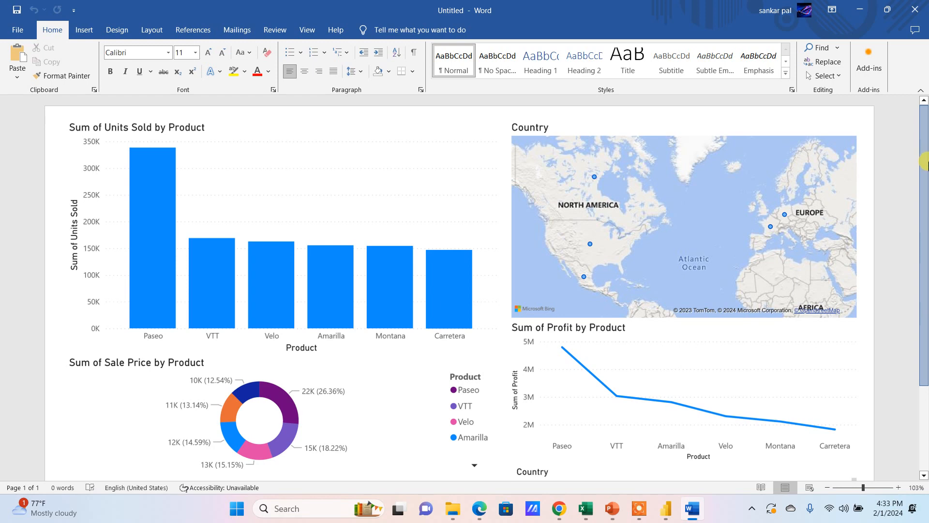
pyautogui.moveTo(925, 171); pyautogui.dragTo(925, 239)
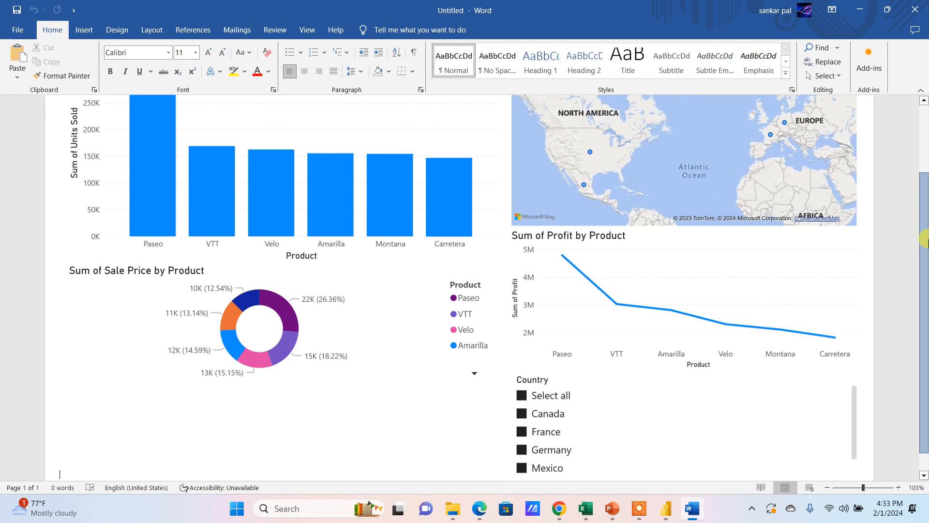
pyautogui.moveTo(925, 239); pyautogui.dragTo(926, 148)
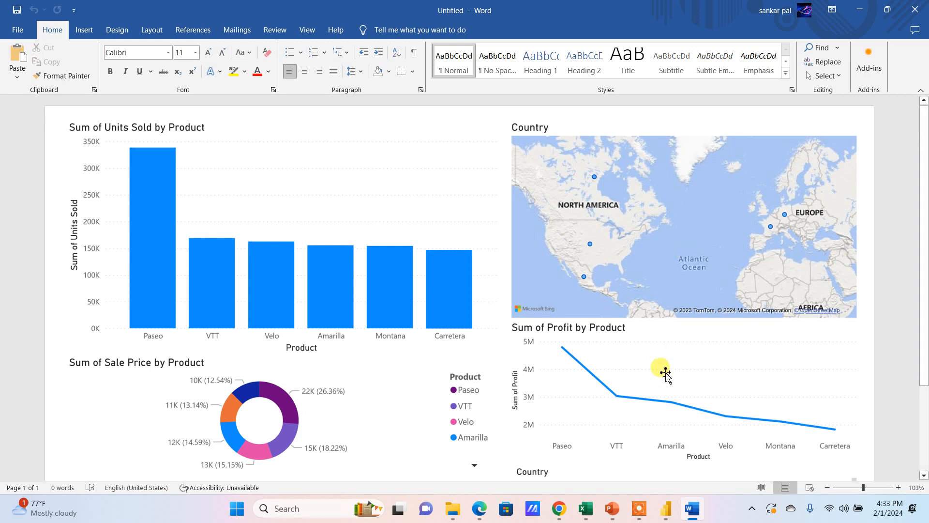
# - Return to the report in Power BI Desktop and switch to the POWER QUERY 50 slides presentation in PowerPoint
pyautogui.moveTo(666, 516)
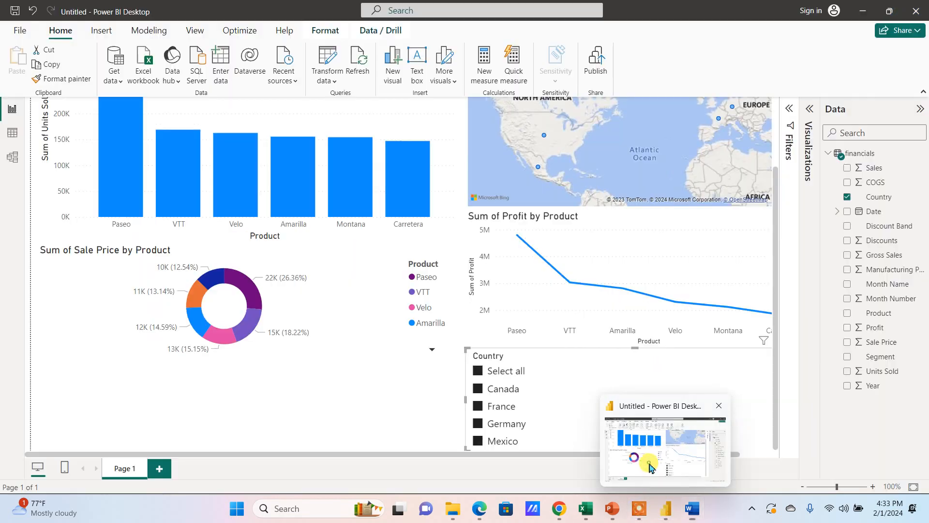
pyautogui.click(650, 467)
pyautogui.moveTo(608, 516)
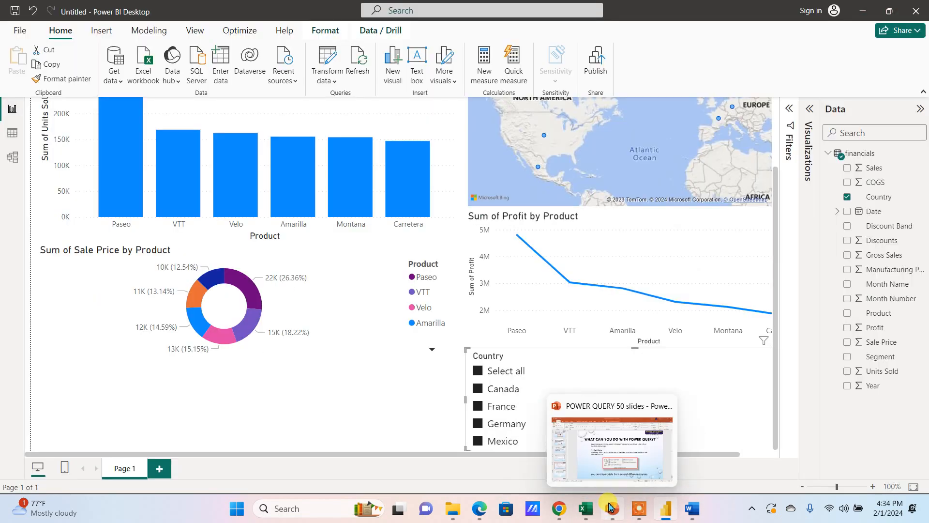
pyautogui.click(626, 452)
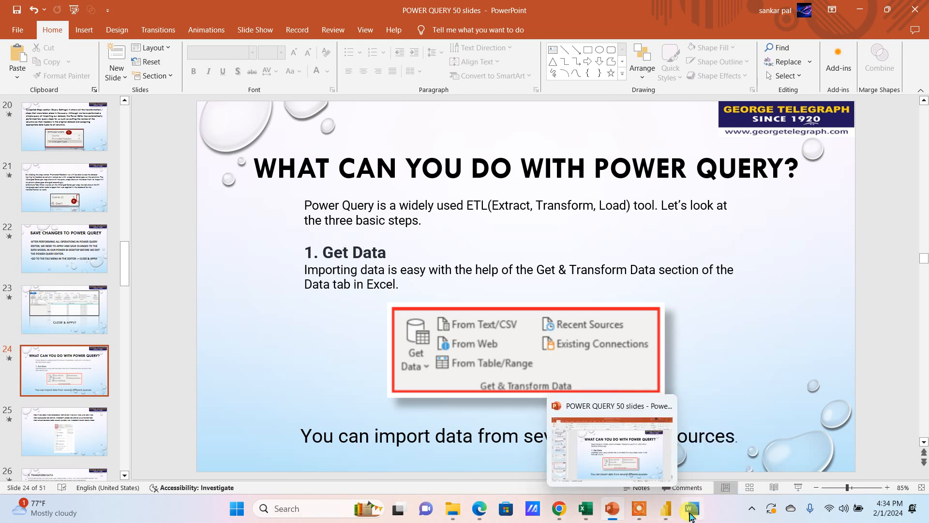
pyautogui.click(639, 513)
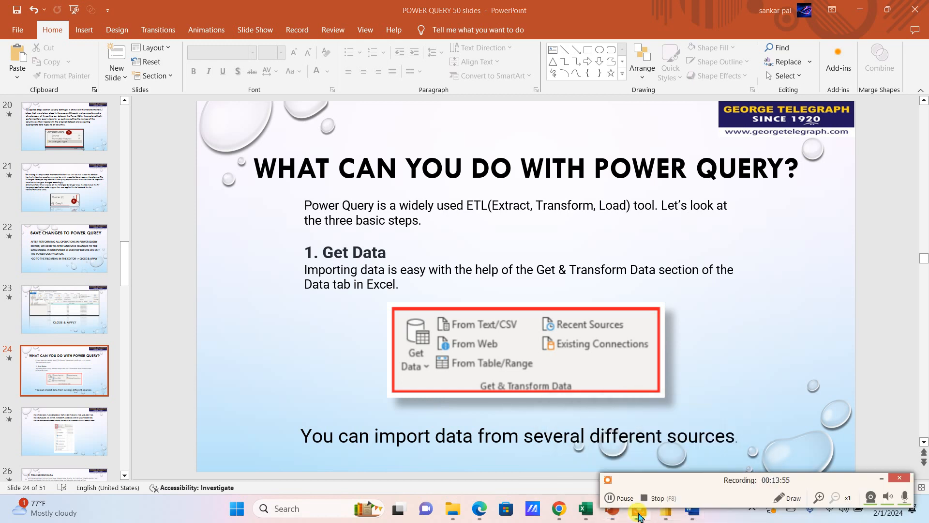